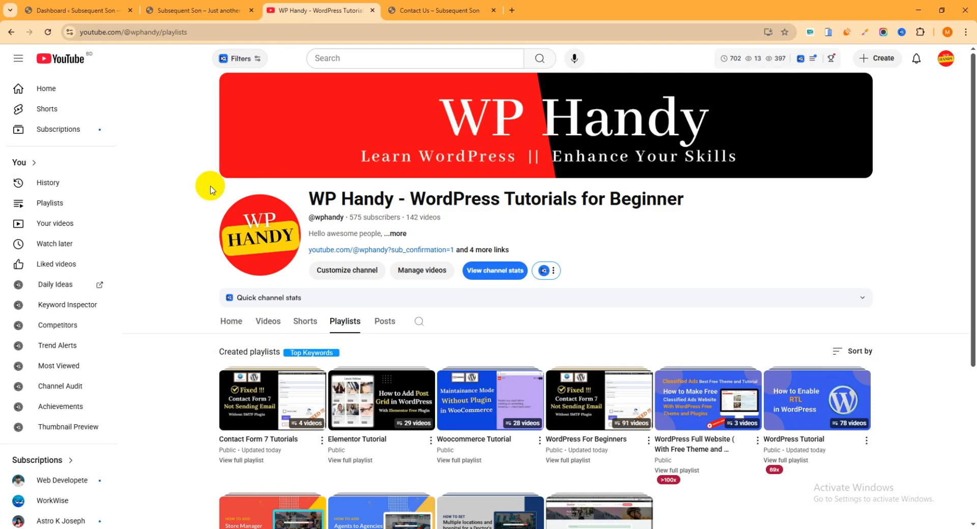
- Examine the finished Contact Us form that includes a drag-and-drop file upload area
left_click(433, 10)
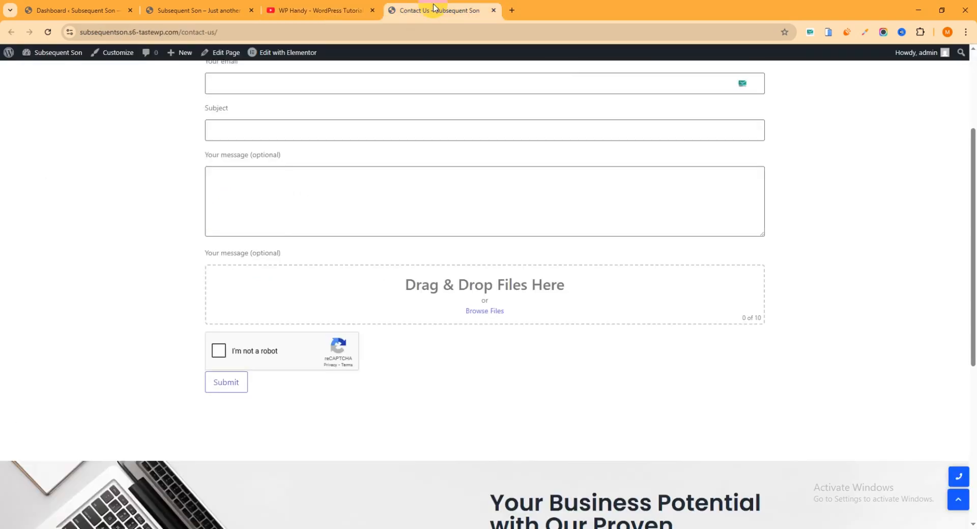
scroll(157, 238, "up", 3)
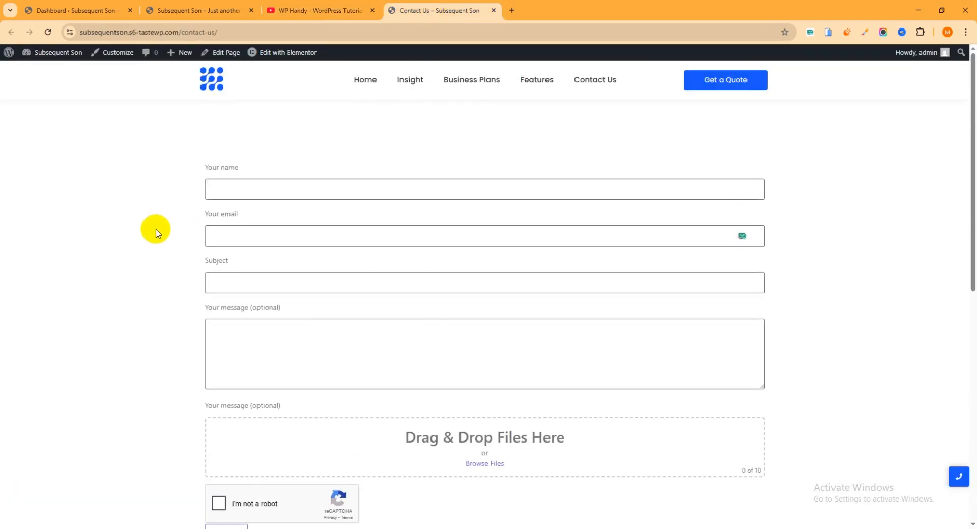
scroll(155, 233, "down", 2)
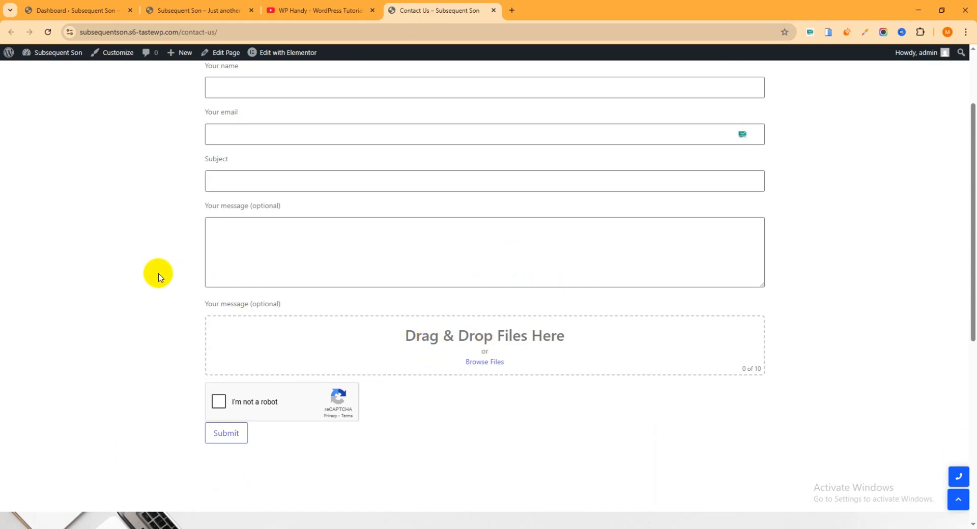
scroll(158, 277, "down", 1)
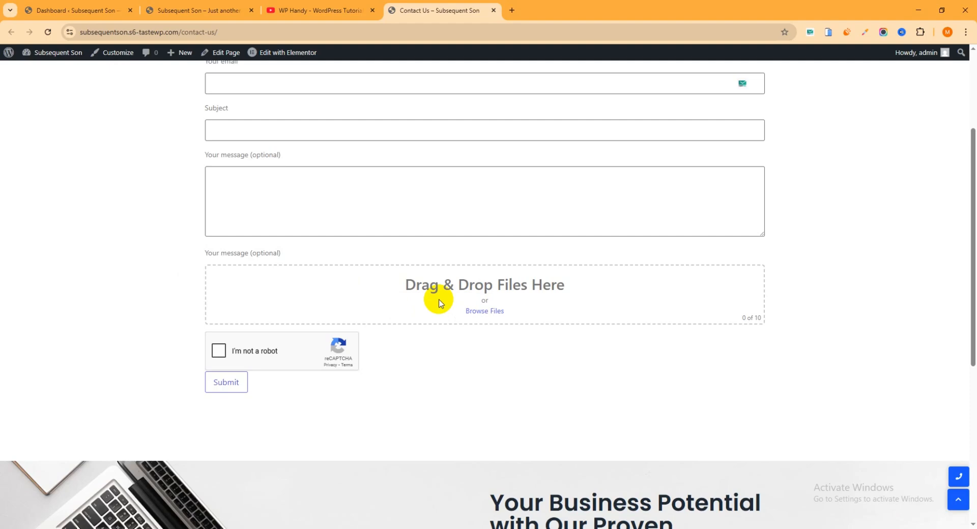
- Go from the site's home page to its Contact Us page and examine the form's current fields
left_click(196, 10)
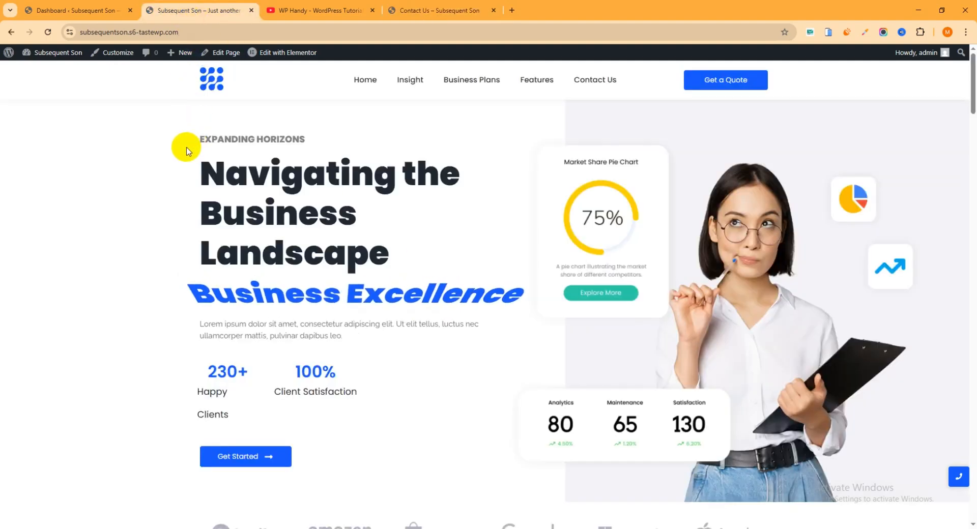
scroll(185, 168, "down", 5)
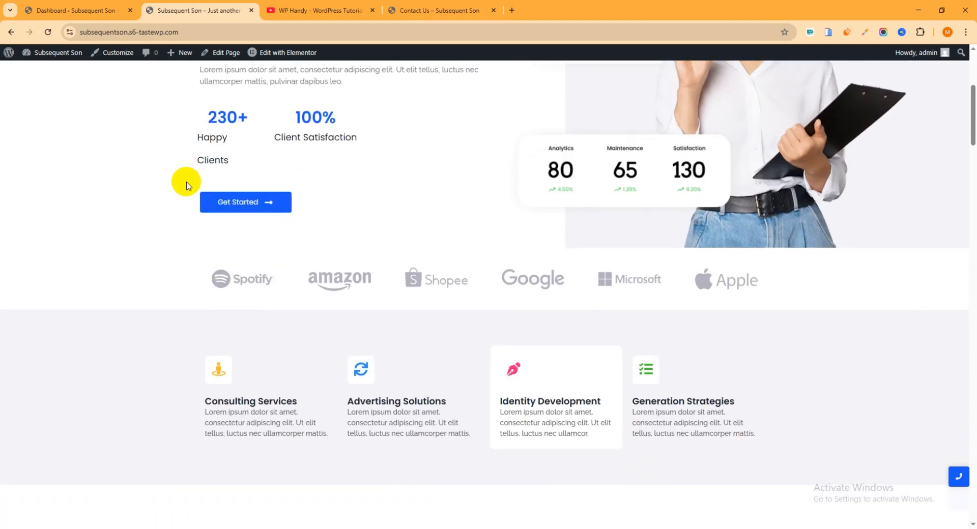
scroll(186, 186, "up", 5)
left_click(436, 10)
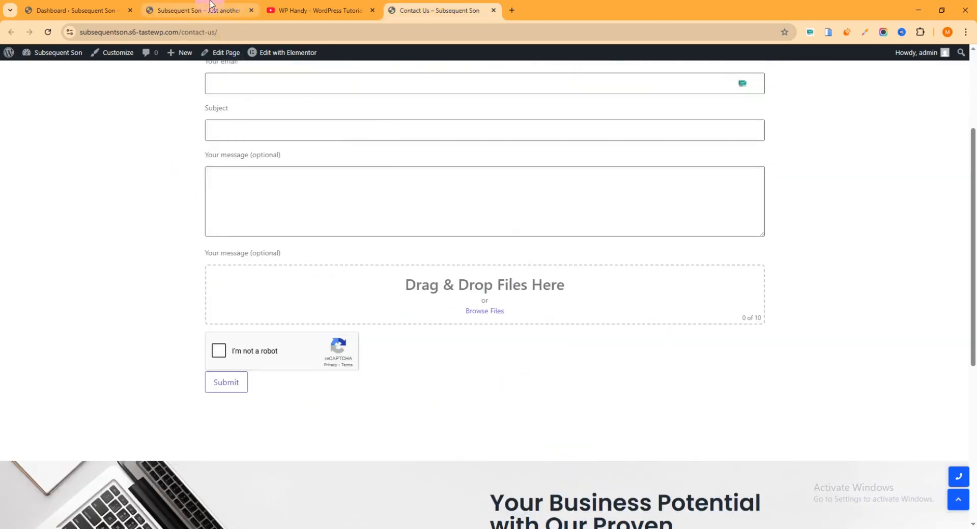
left_click(211, 5)
left_click(592, 83)
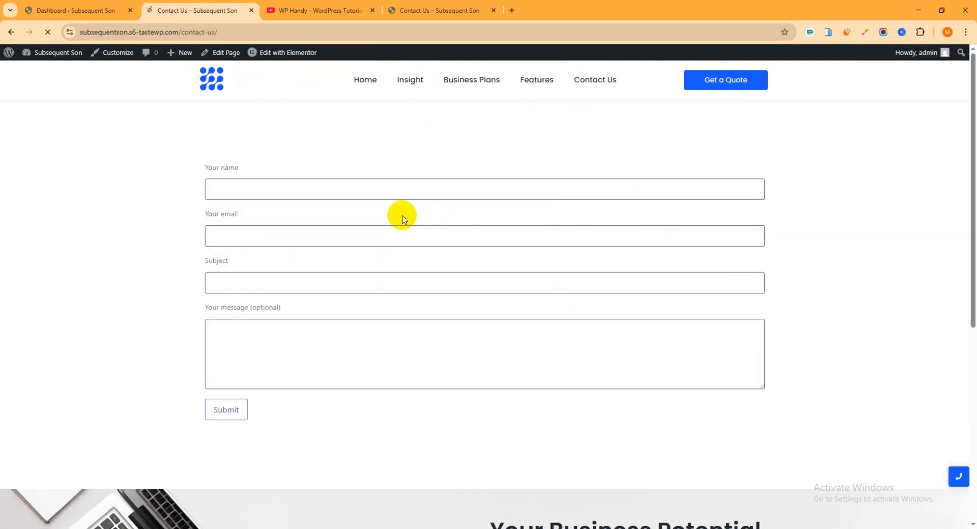
scroll(402, 216, "down", 1)
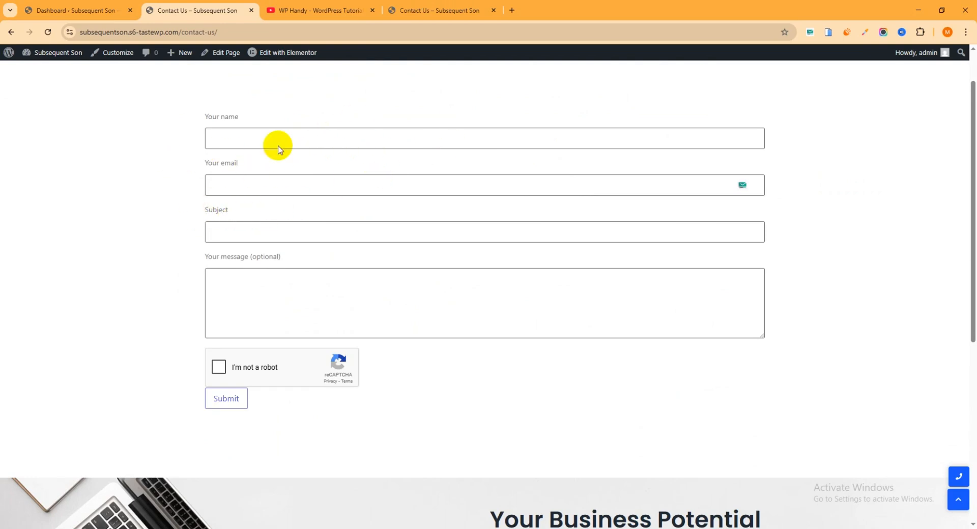
scroll(351, 158, "down", 2)
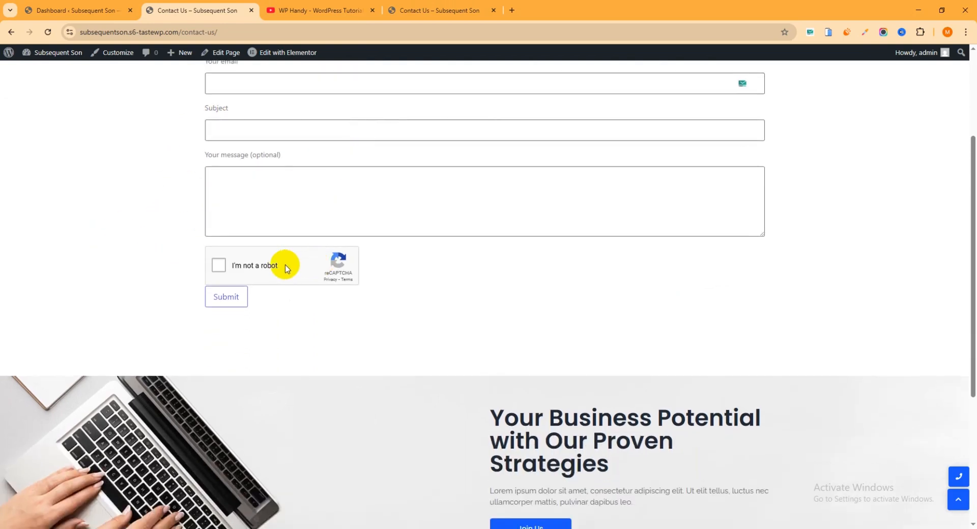
- Look at the Contact Form 7 Tutorials playlist on YouTube, close that page and return to the Contact Us page
left_click(324, 6)
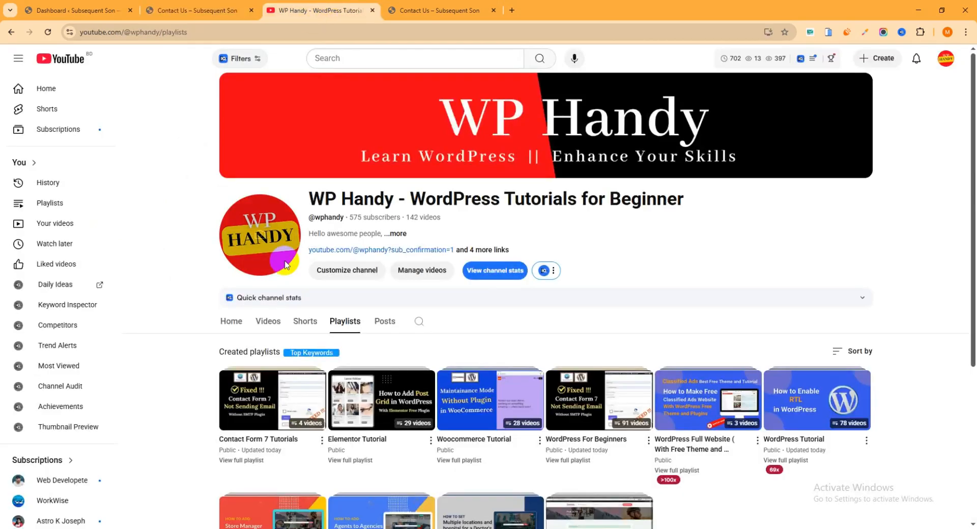
scroll(458, 224, "down", 1)
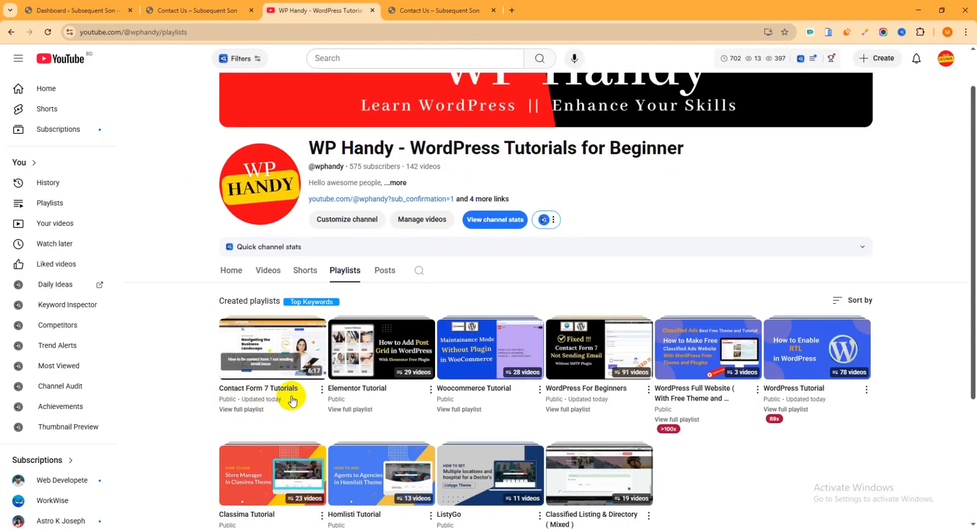
left_click(373, 10)
left_click(194, 9)
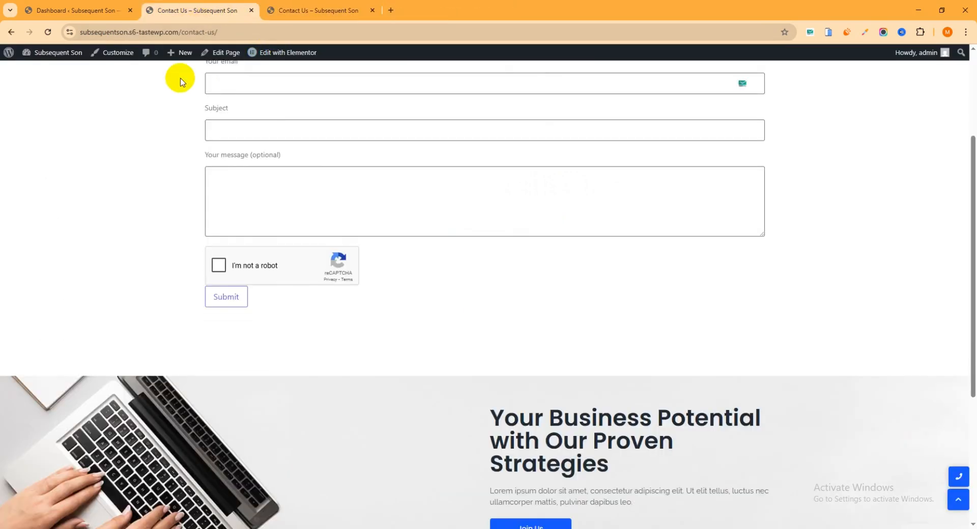
scroll(168, 107, "up", 3)
- Search the WordPress plugin directory for "Drag and drop multiple file upload for contact form 7"
left_click(98, 10)
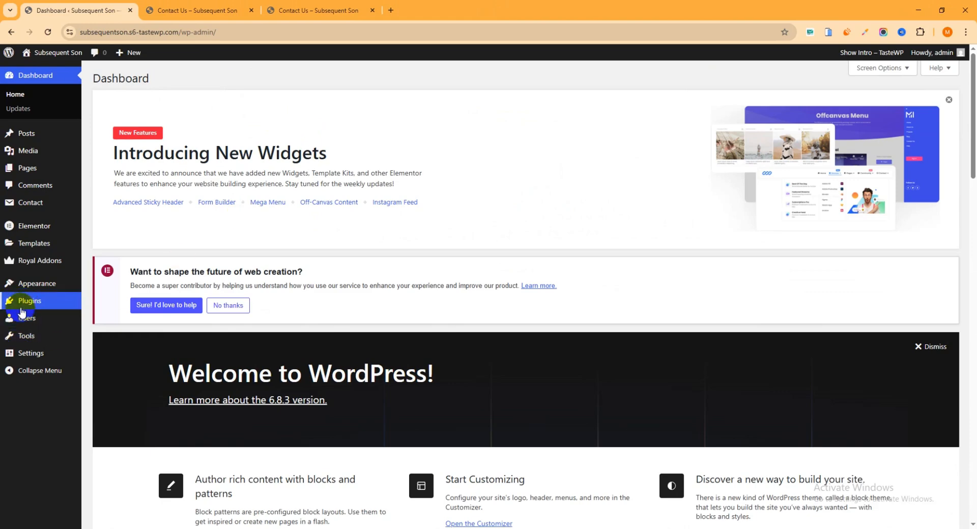
mouse_move(30, 301)
left_click(97, 315)
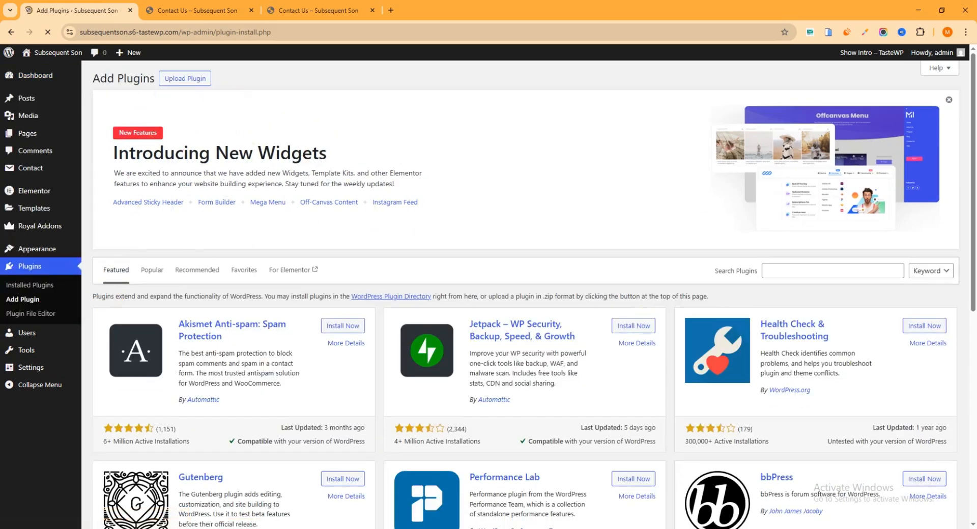
left_click(795, 270)
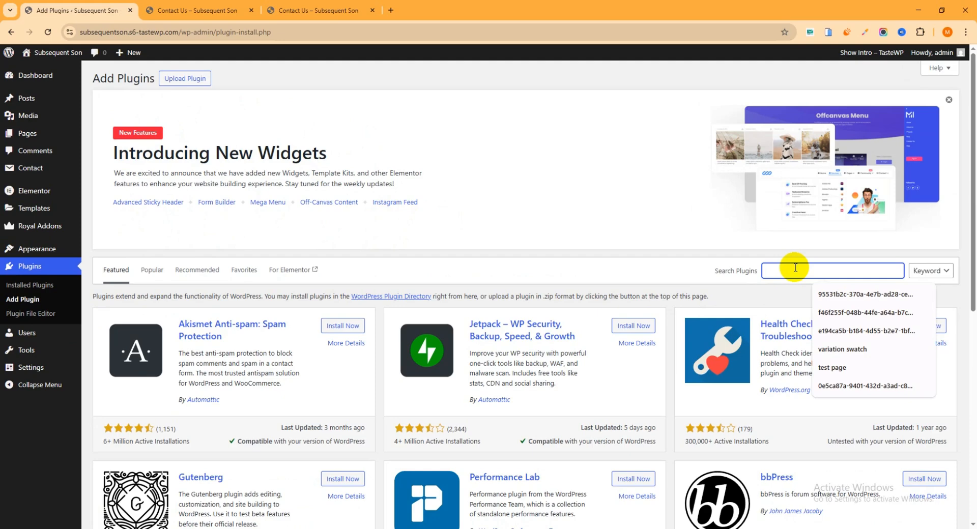
type("Drag and drop multiple file upload")
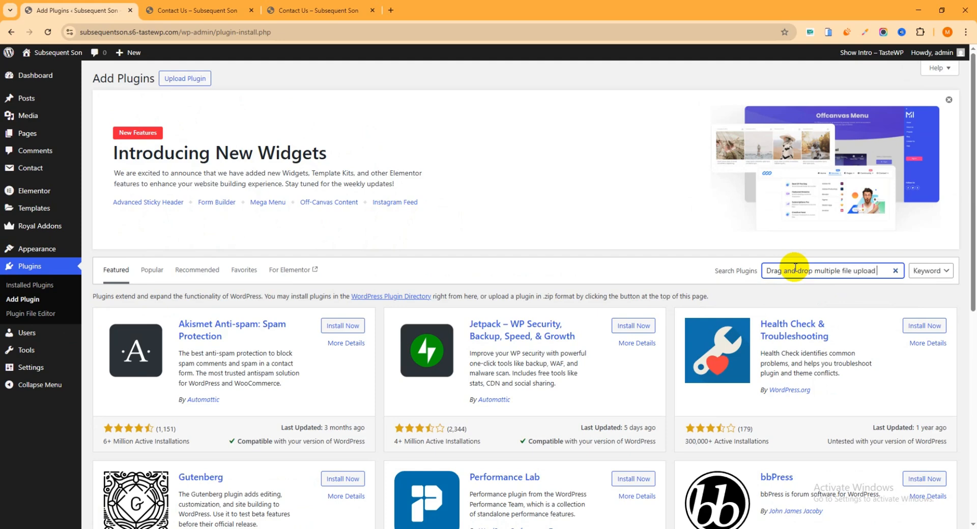
type("ontact")
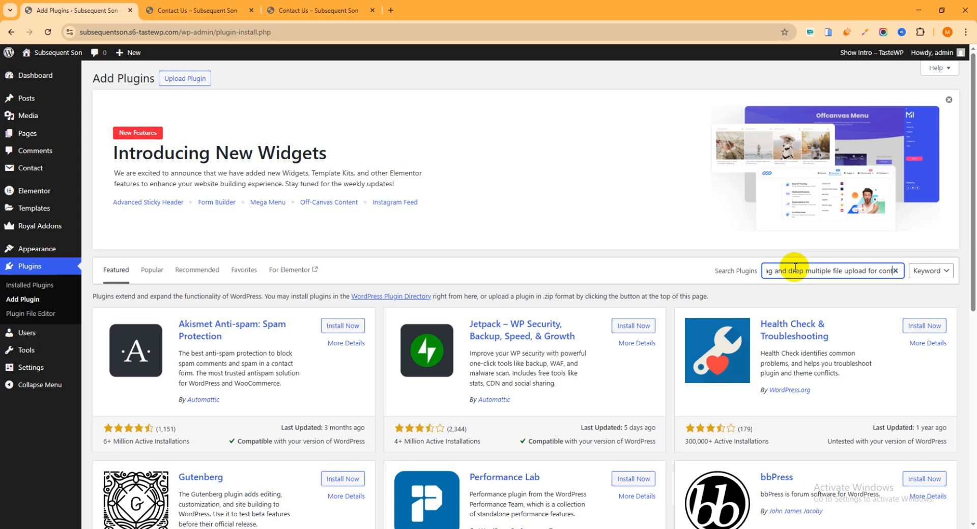
type(" form 7")
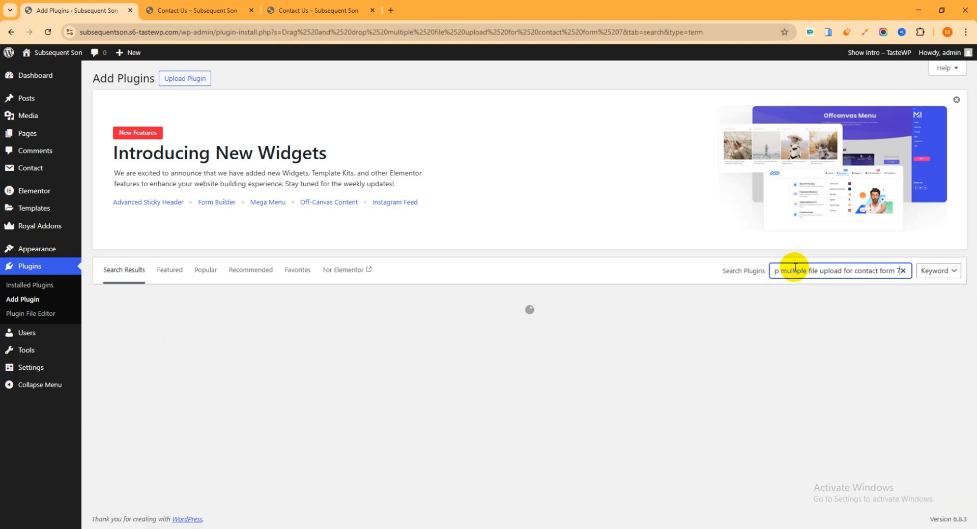
- Install and activate the Drag and Drop Multiple File Upload for Contact Form 7 plugin
scroll(407, 305, "down", 4)
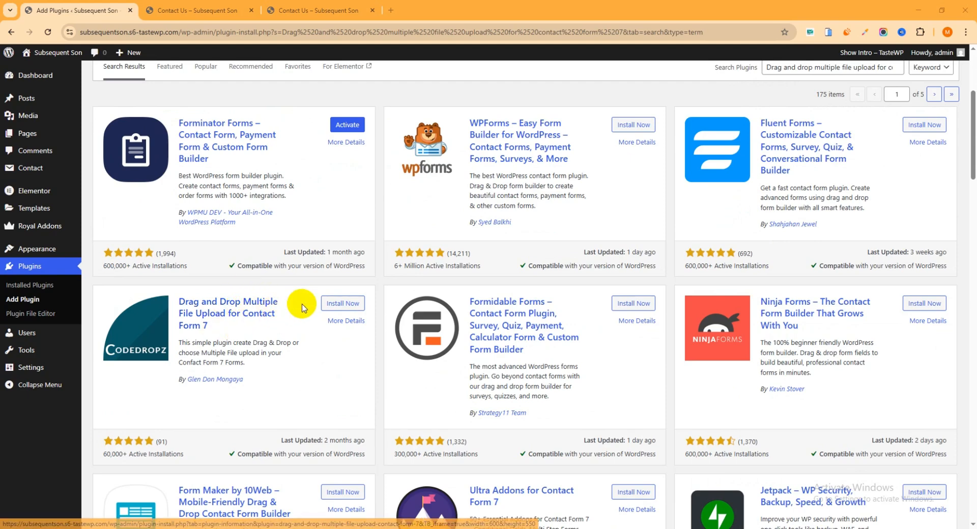
left_click(338, 306)
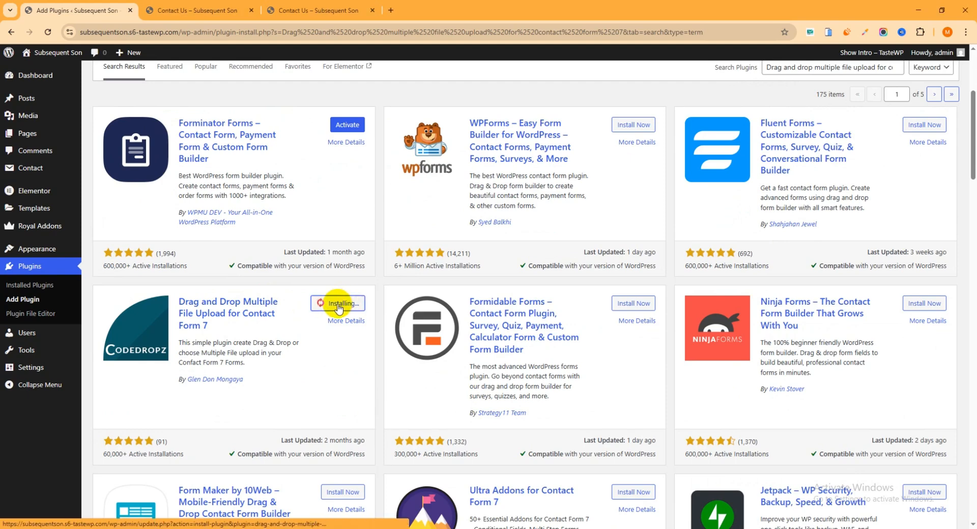
left_click(345, 305)
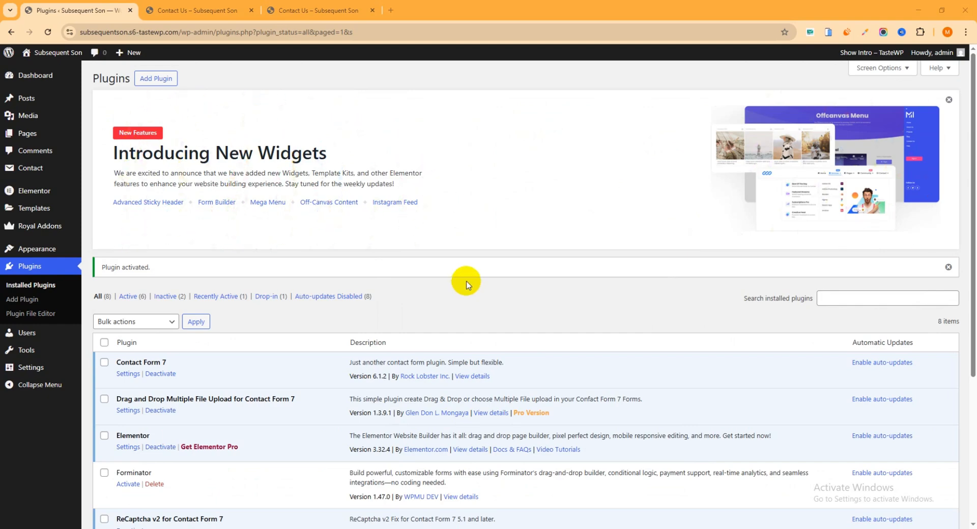
- Check the installed plugins list for Contact Form 7 and the Drag and Drop Multiple File Upload plugin
scroll(441, 242, "down", 2)
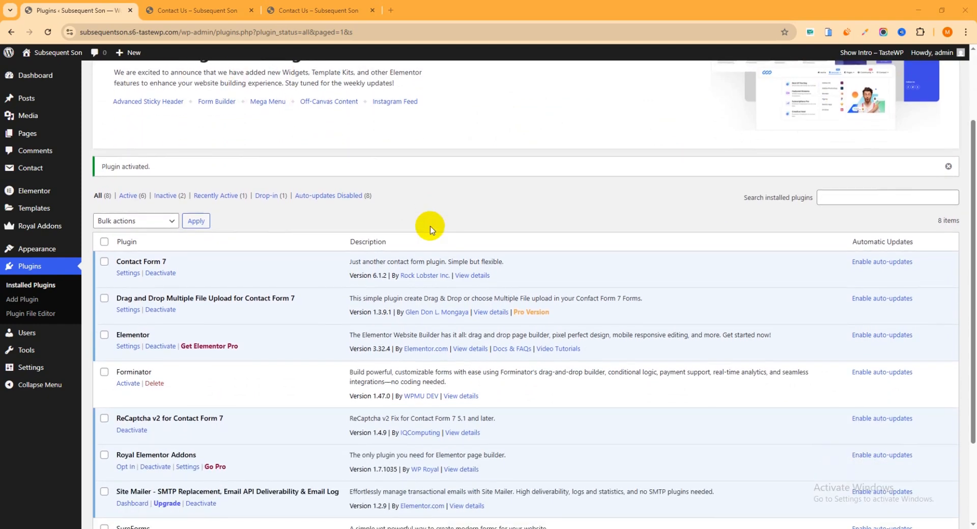
scroll(413, 201, "down", 1)
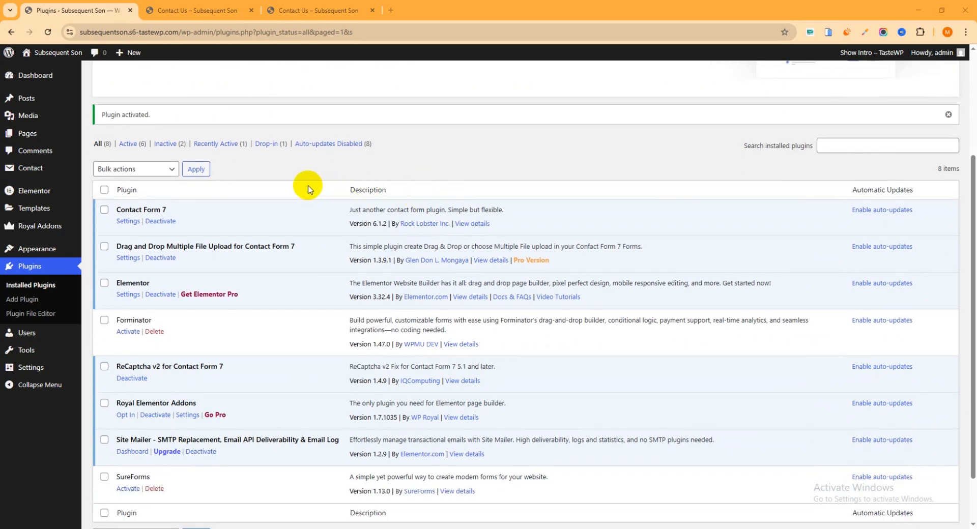
scroll(308, 189, "down", 2)
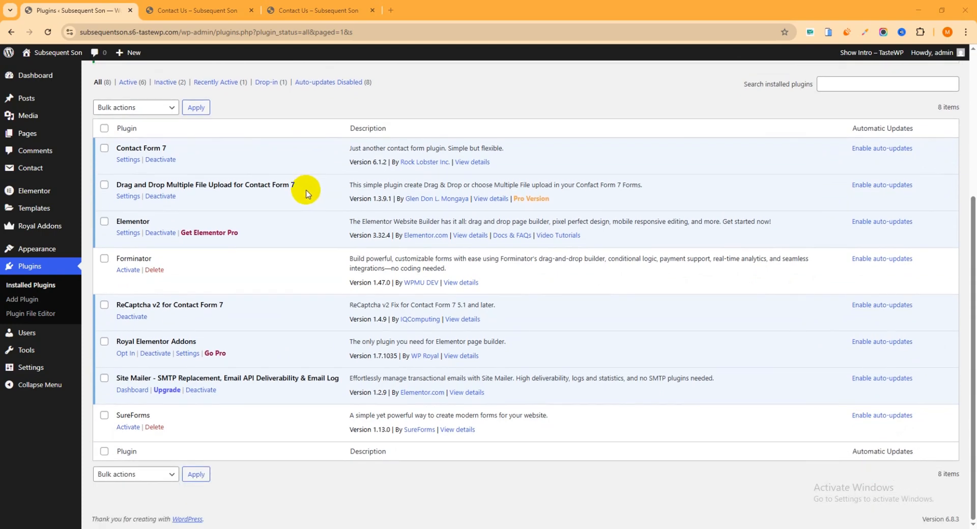
scroll(332, 209, "up", 4)
scroll(331, 209, "down", 3)
left_click(32, 269)
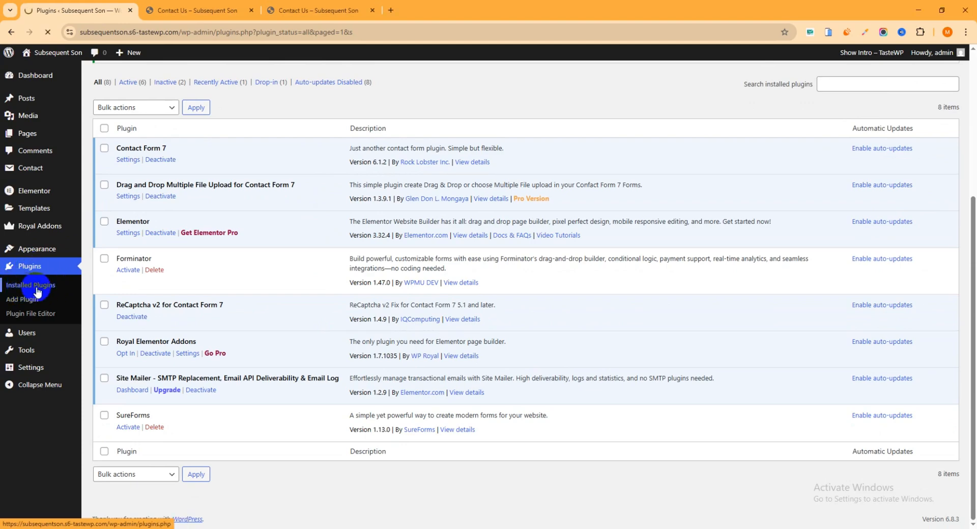
scroll(325, 242, "down", 4)
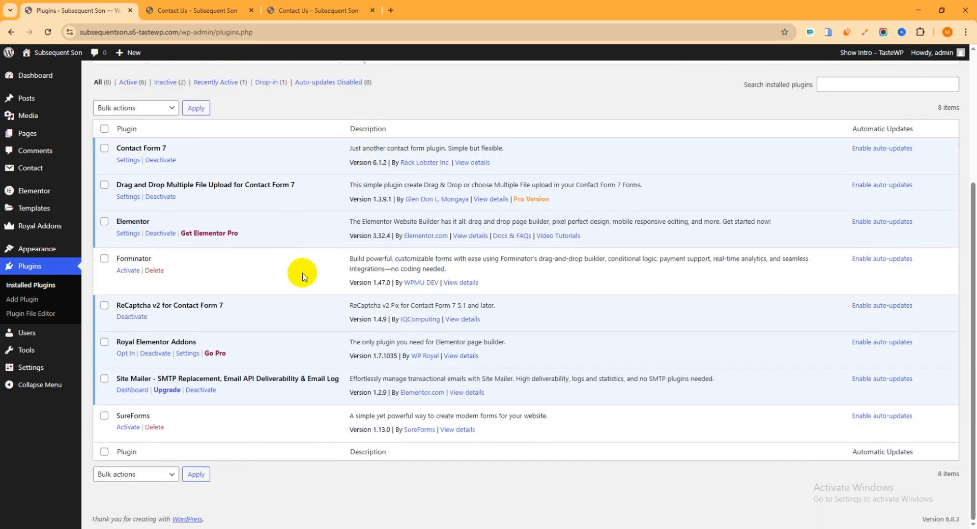
scroll(300, 227, "up", 1)
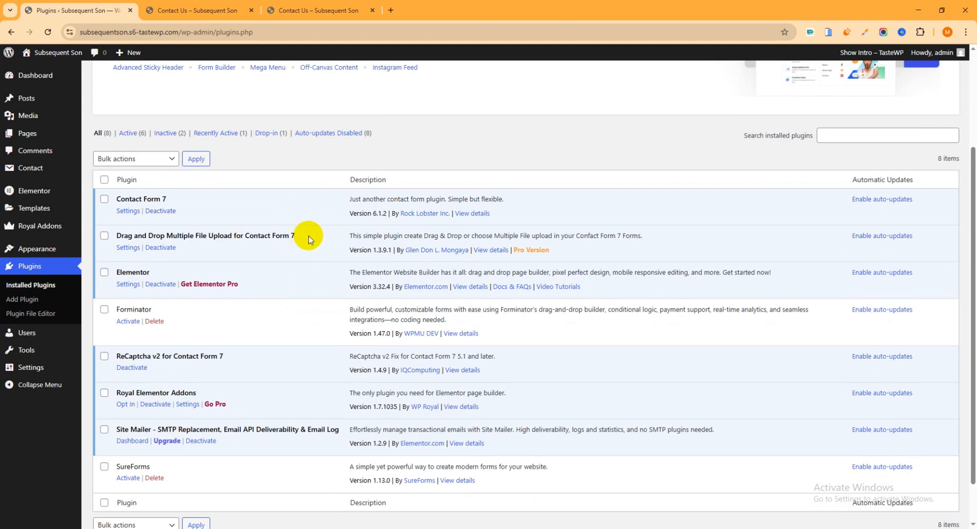
left_click_drag(301, 234, 166, 237)
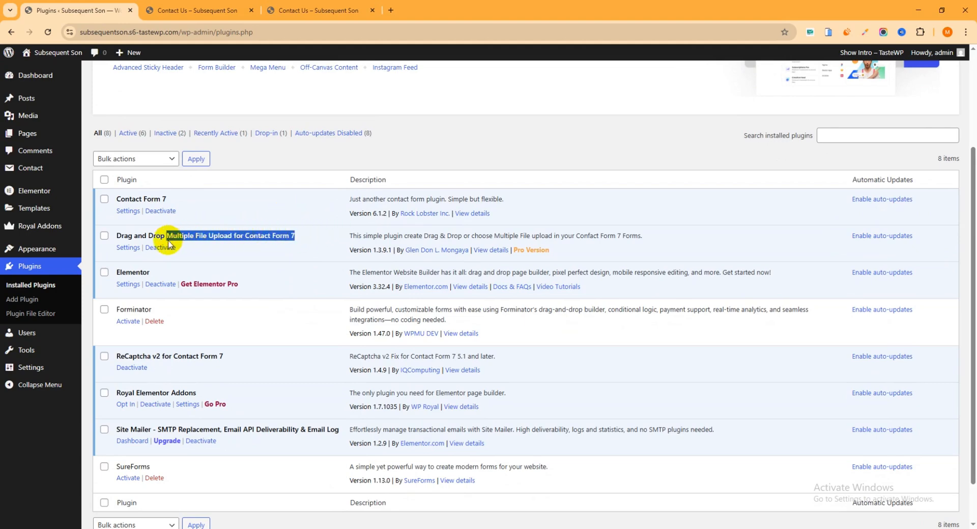
- Open the Drag & Drop Upload settings and compare the heading tag and uploader text options with the finished contact form
left_click(253, 251)
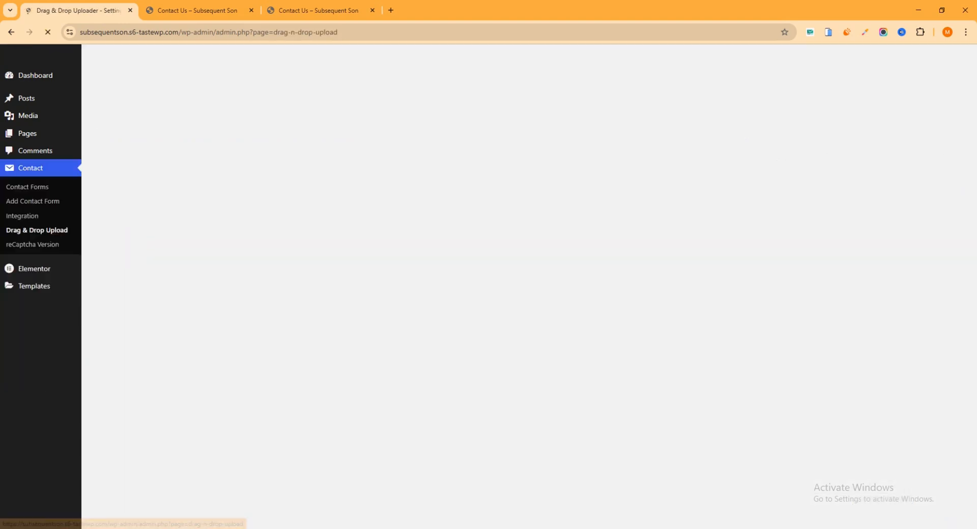
scroll(357, 279, "down", 3)
scroll(241, 287, "down", 2)
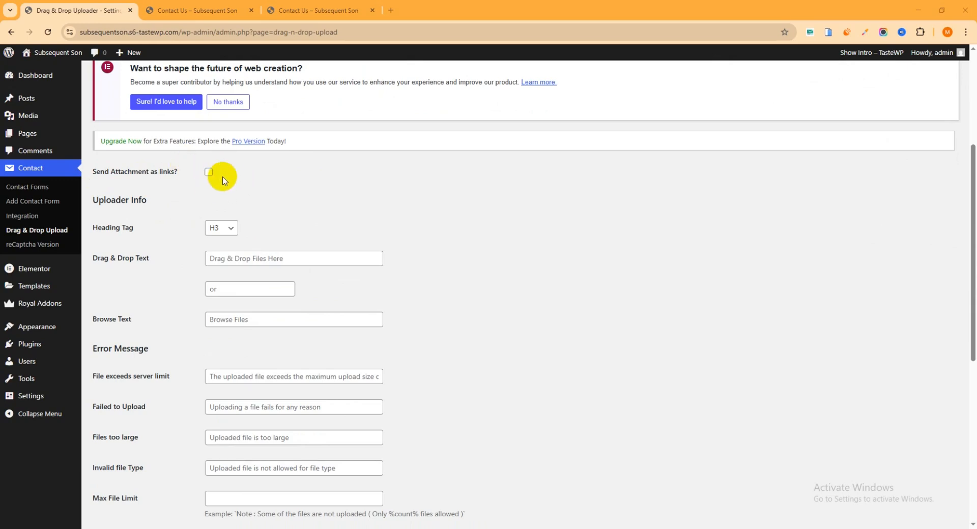
scroll(226, 183, "down", 1)
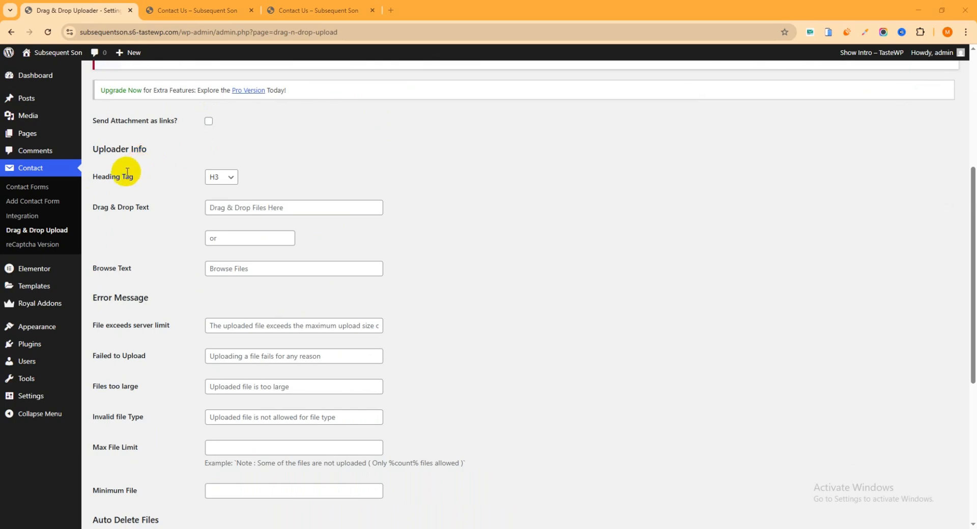
left_click(218, 178)
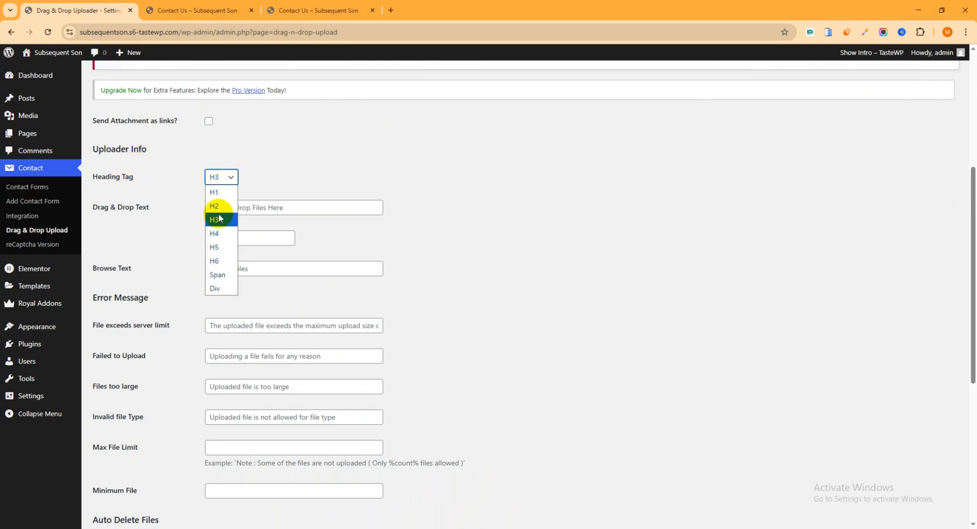
left_click(227, 227)
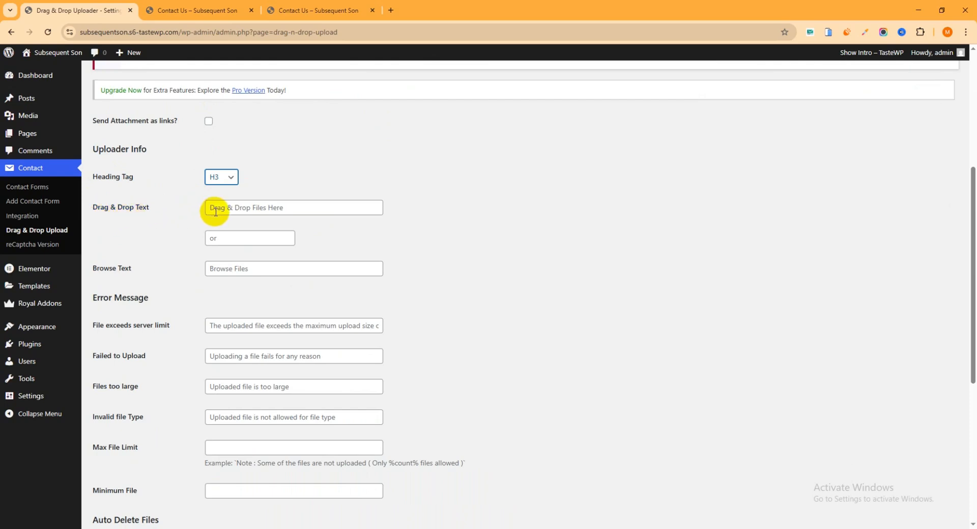
left_click(340, 7)
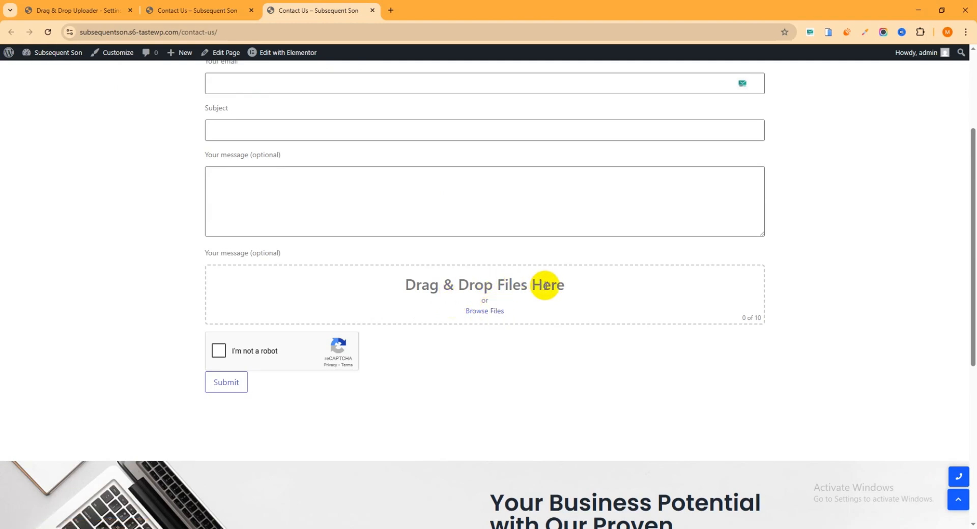
- Compare the Browse Text option with the finished contact form, and review the uploader's Error Message settings
left_click(84, 9)
scroll(257, 213, "down", 1)
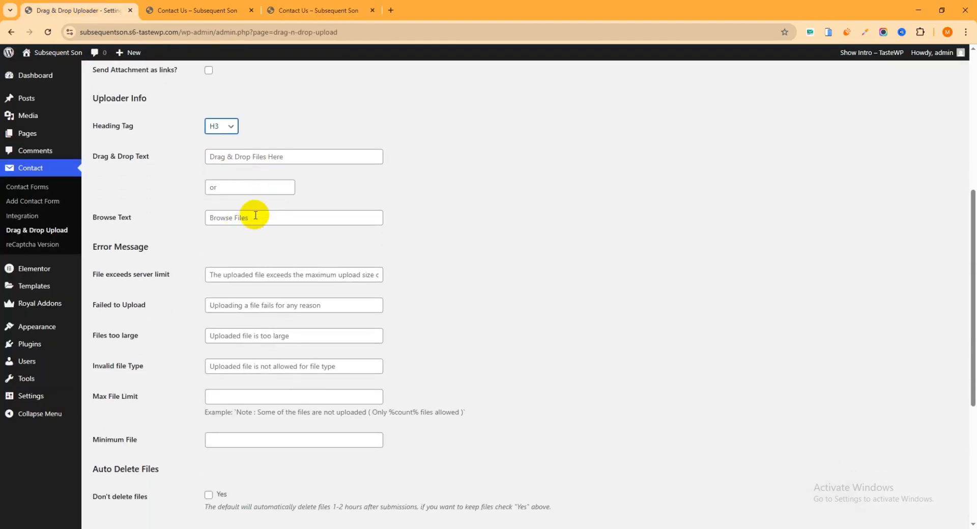
left_click(287, 19)
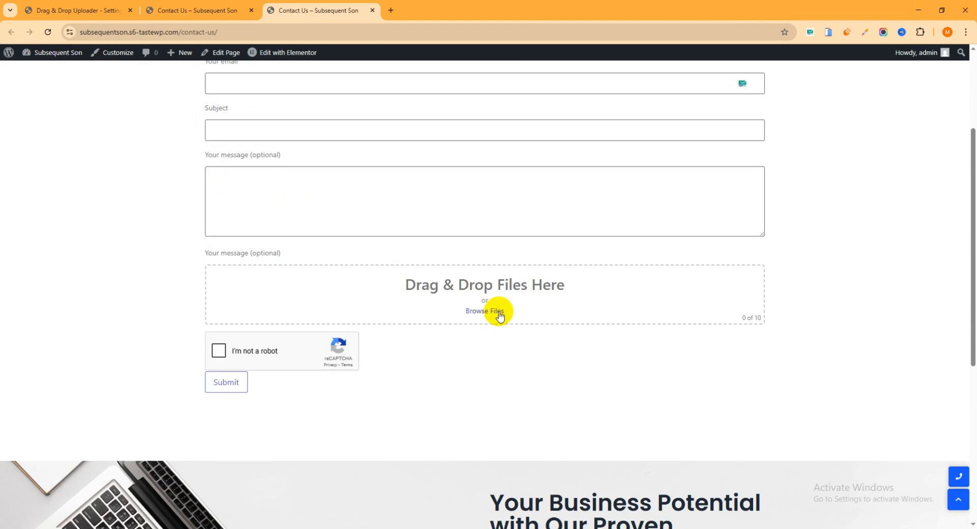
left_click(90, 12)
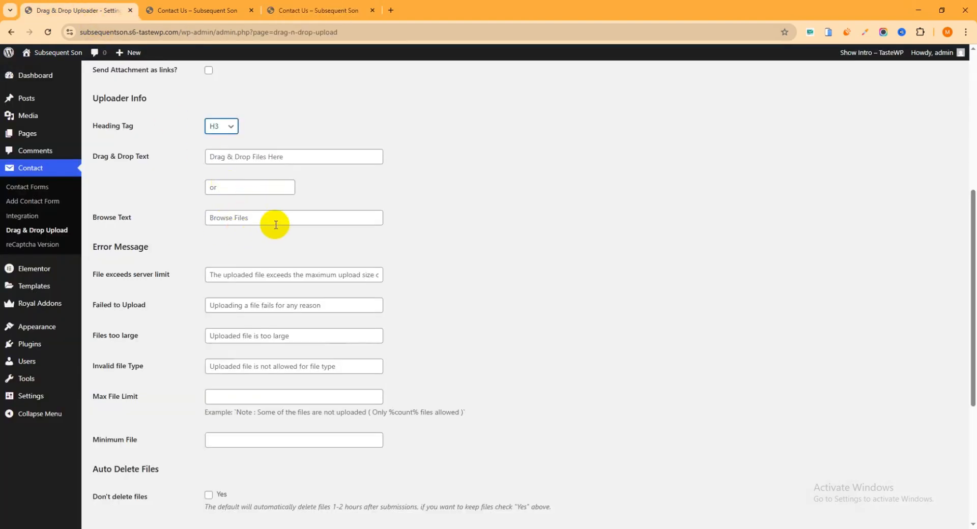
left_click_drag(150, 248, 87, 254)
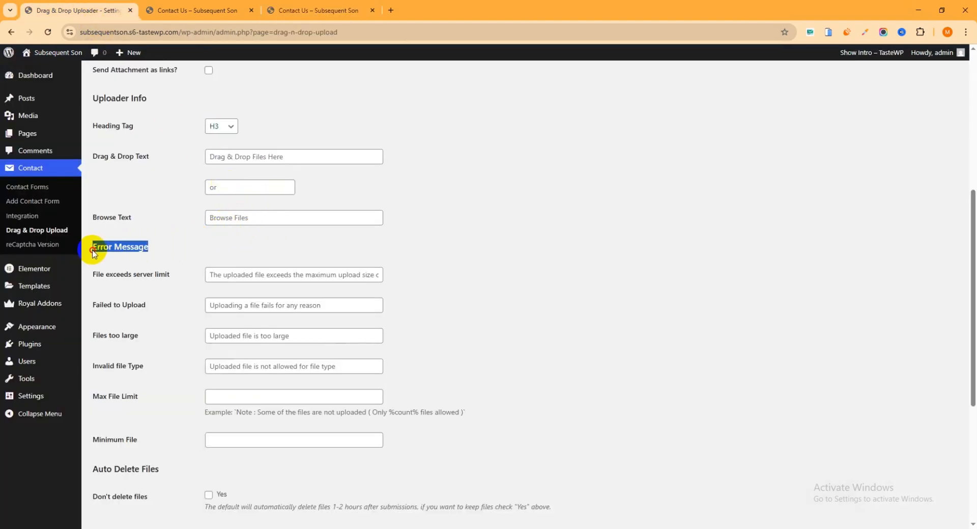
scroll(183, 250, "down", 1)
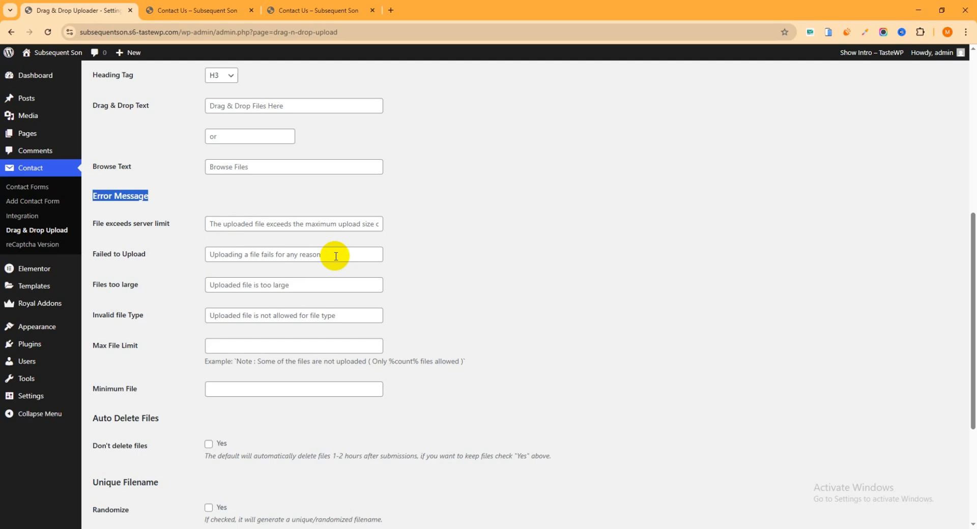
left_click(442, 250)
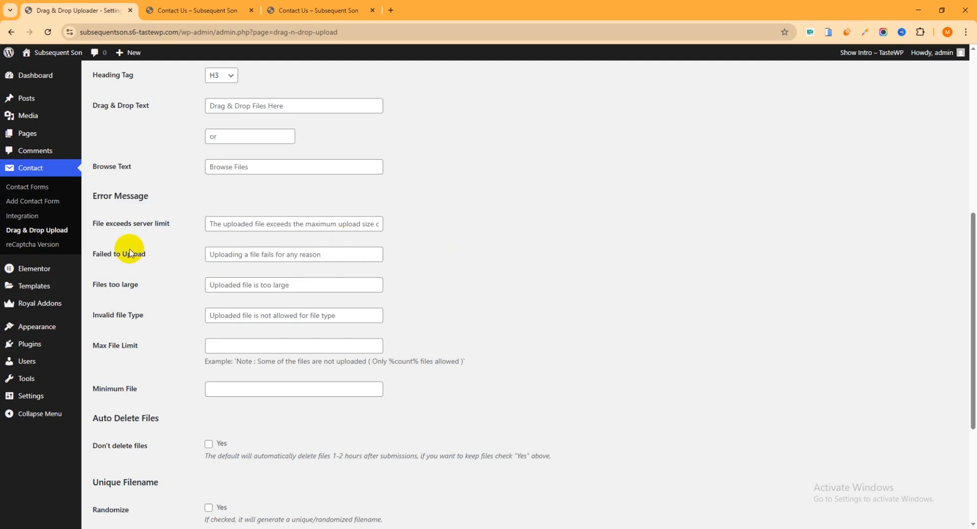
- Open Contact form 1 for editing in a new browser tab and bring its form template into view
left_click(37, 192)
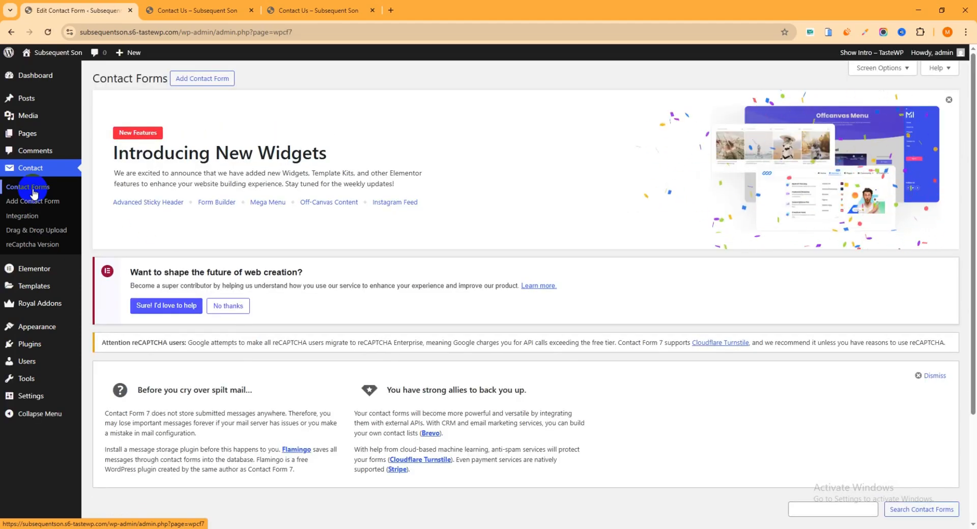
scroll(353, 325, "down", 3)
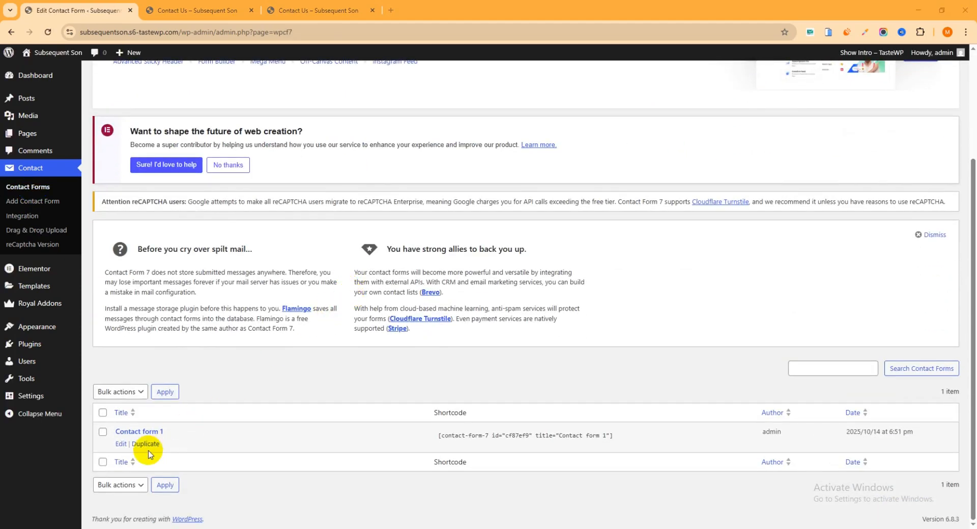
left_click(121, 445)
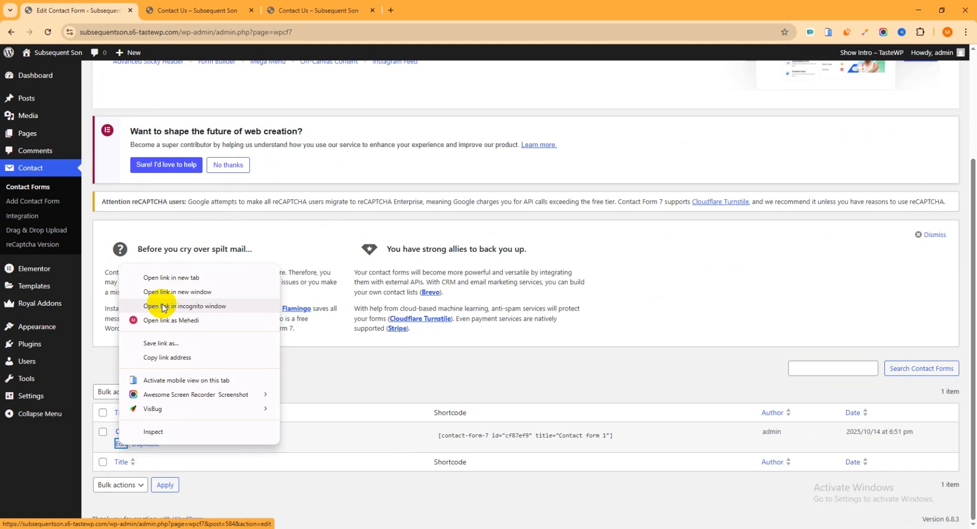
left_click(155, 277)
left_click(198, 9)
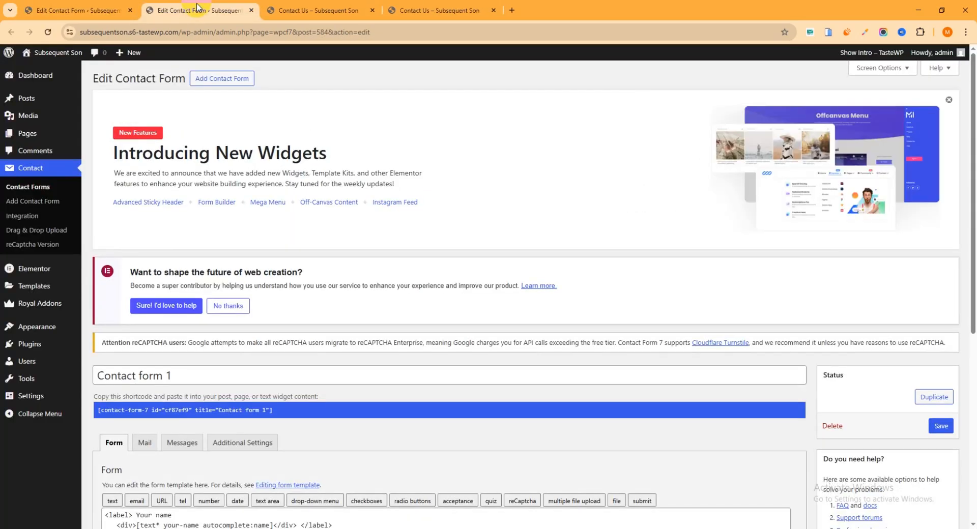
scroll(306, 130, "down", 3)
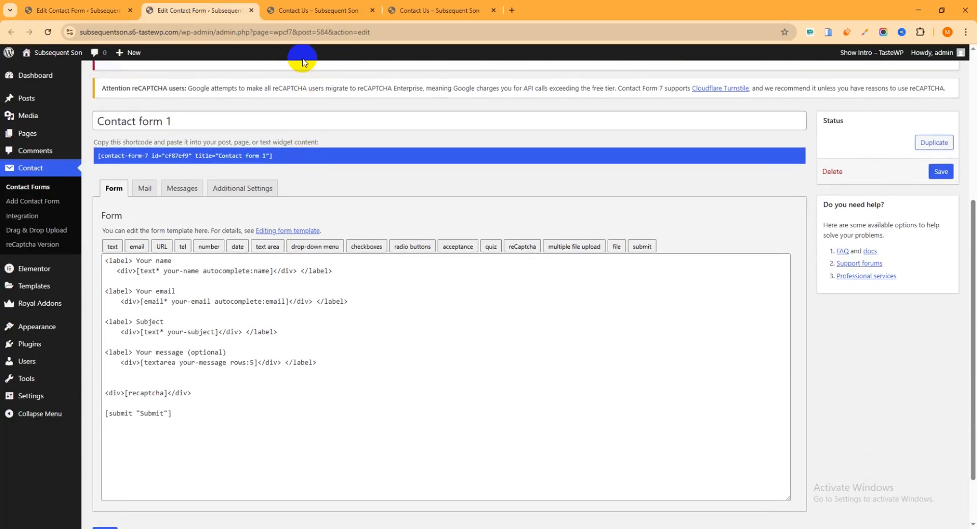
- Compare the current Contact Us page with the finished version that includes the drag-and-drop upload area
left_click(305, 11)
scroll(163, 193, "down", 1)
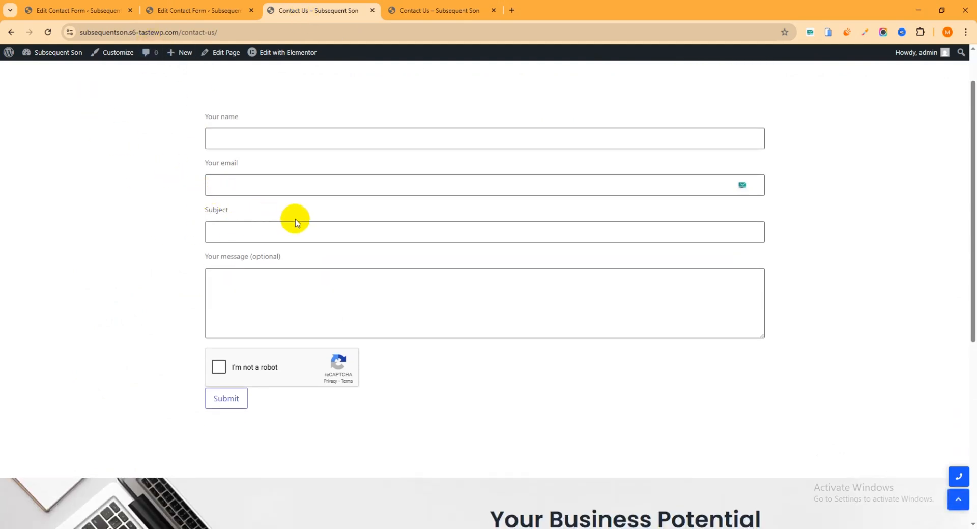
left_click(432, 11)
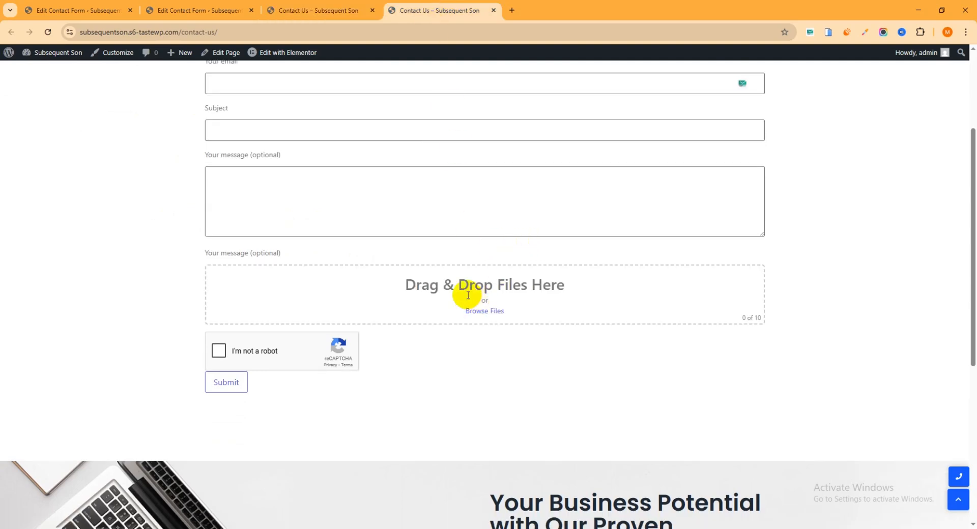
left_click(304, 11)
scroll(399, 285, "down", 2)
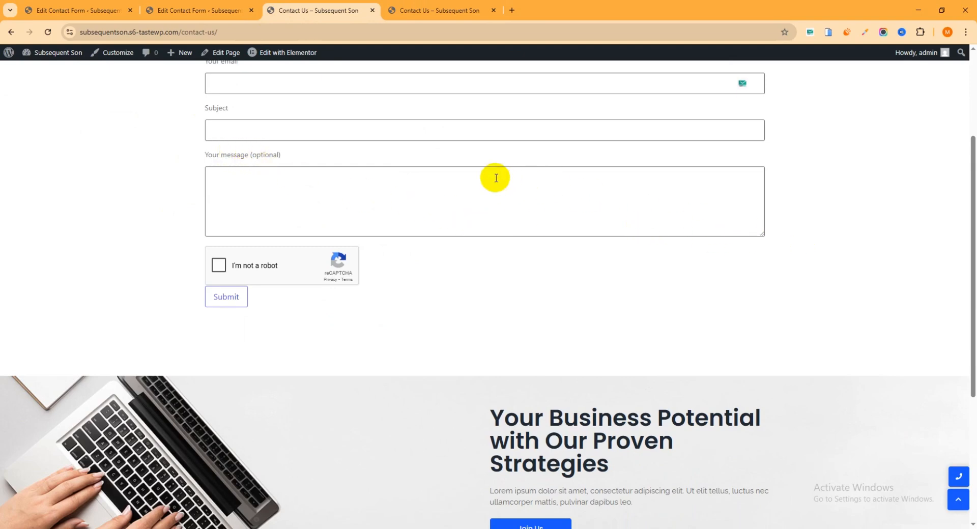
- Duplicate the "Your message (optional)" label block in the form template, placing the copy above the recaptcha line with a blank line between them
left_click(193, 11)
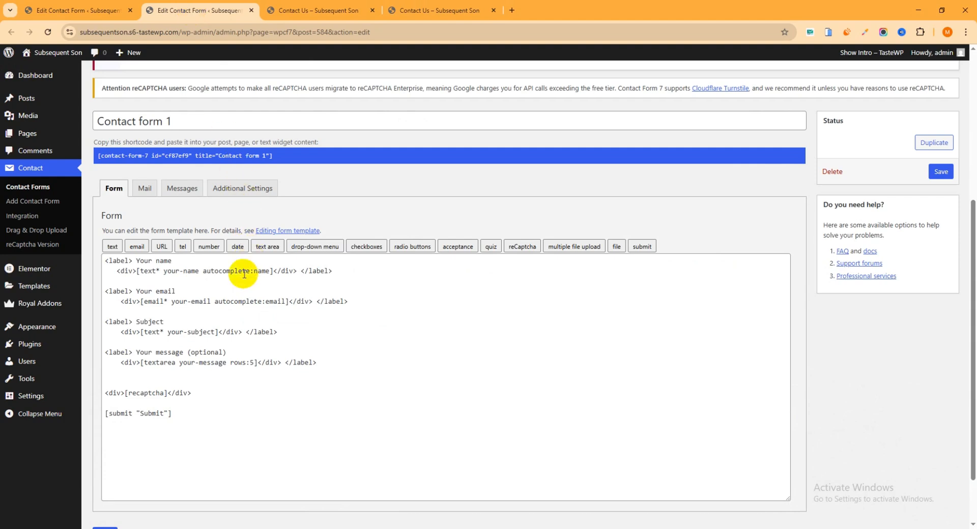
scroll(236, 280, "down", 1)
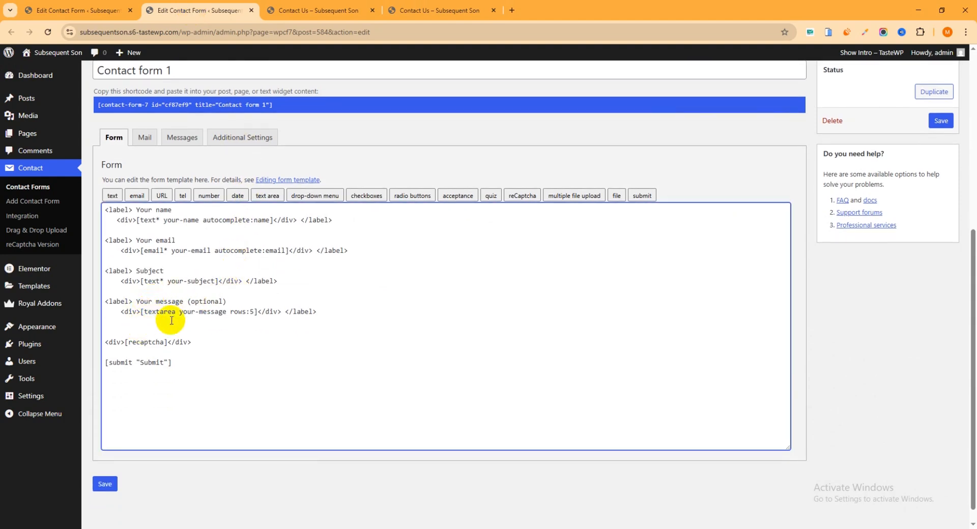
left_click_drag(338, 312, 102, 301)
key("ctrl+c")
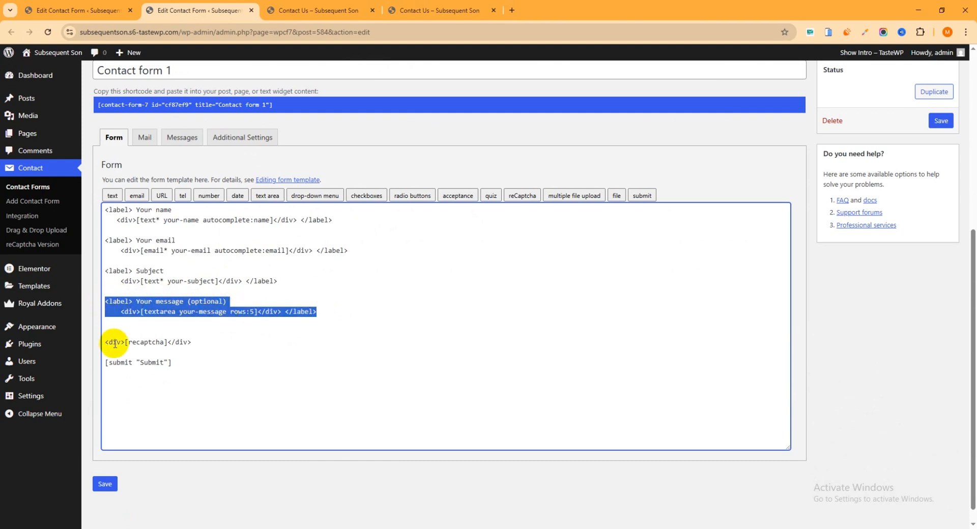
left_click(138, 330)
key("ctrl+v")
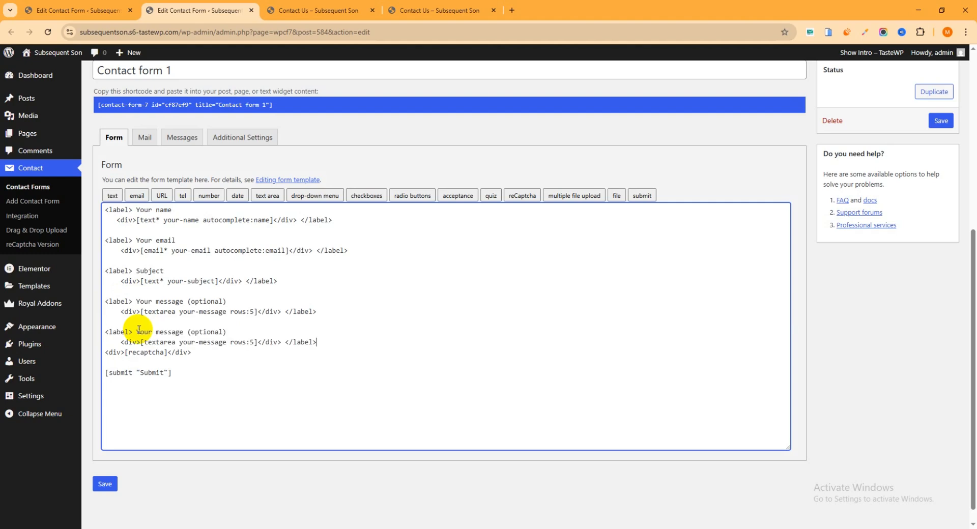
key("Return")
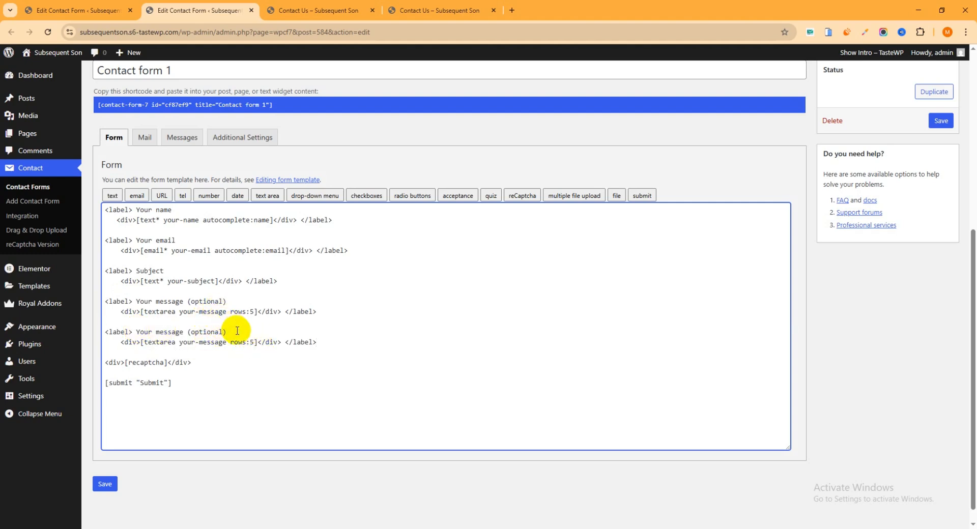
- Delete the [textarea your-message rows:5] tag from the copied label block, leaving its div empty
left_click_drag(256, 342, 144, 343)
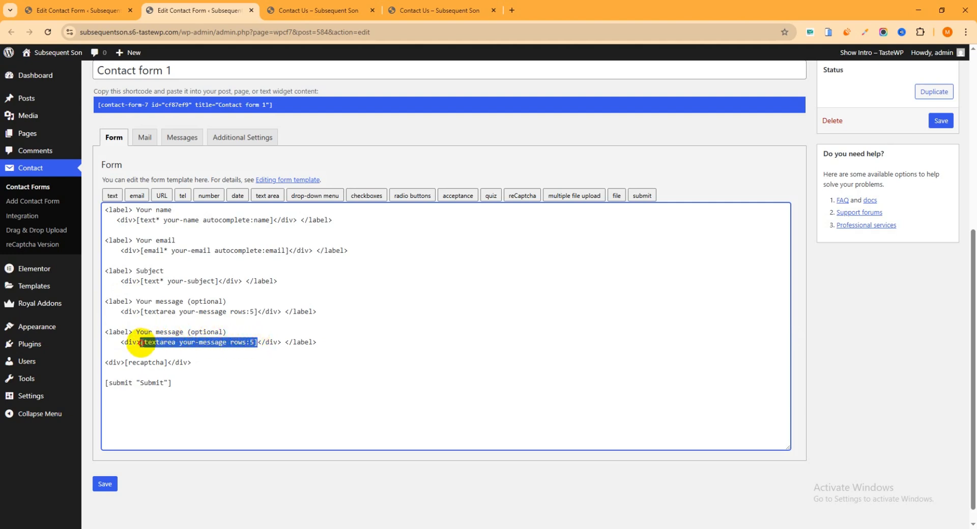
key("BackSpace")
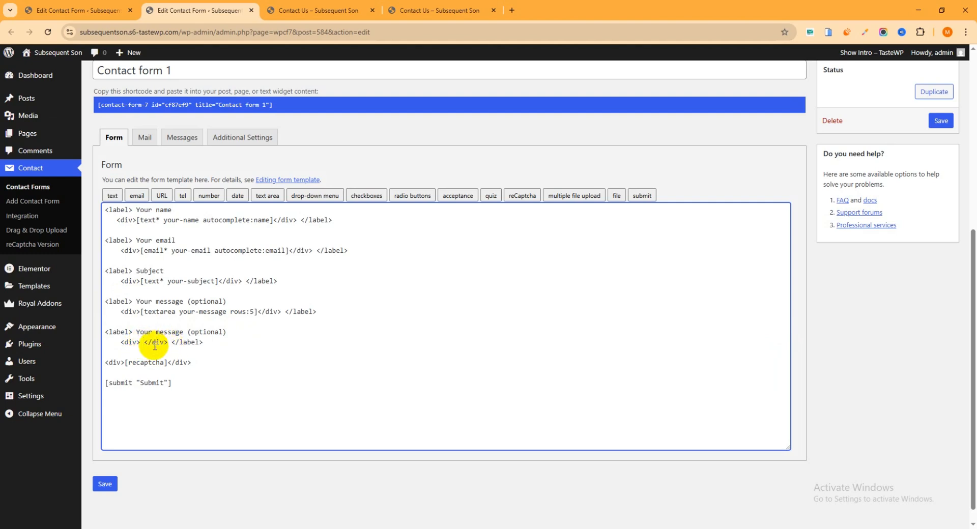
key("BackSpace")
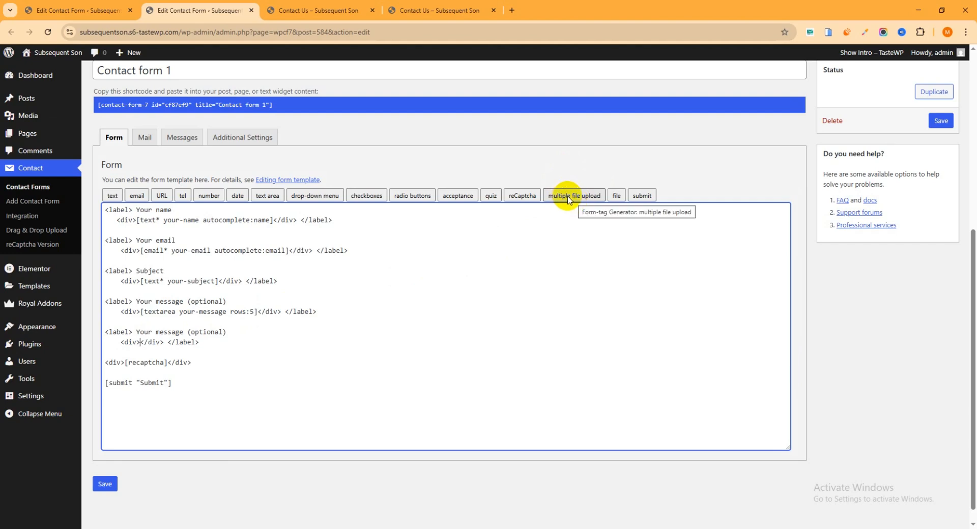
- Start a multiple file upload form tag inside the copied block's empty div and make it a required field
left_click(141, 343)
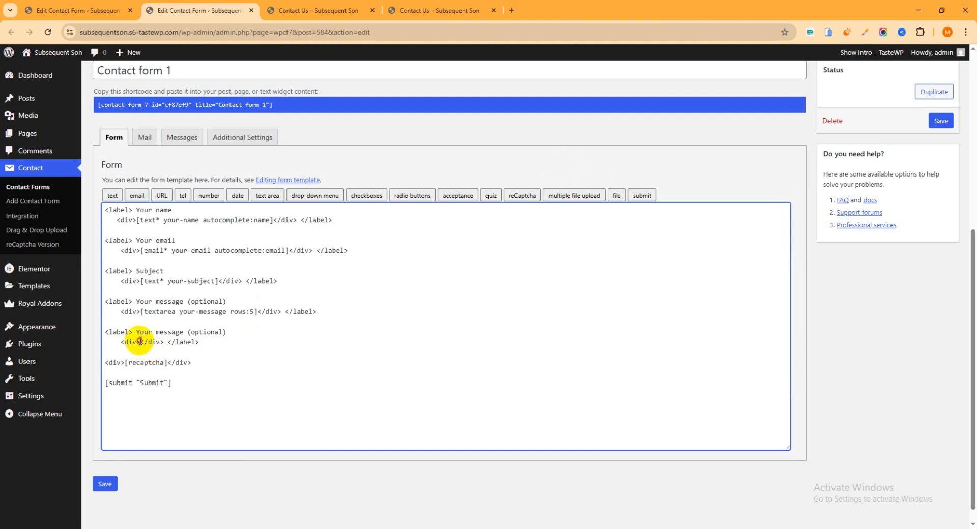
left_click_drag(168, 362, 126, 363)
left_click(572, 201)
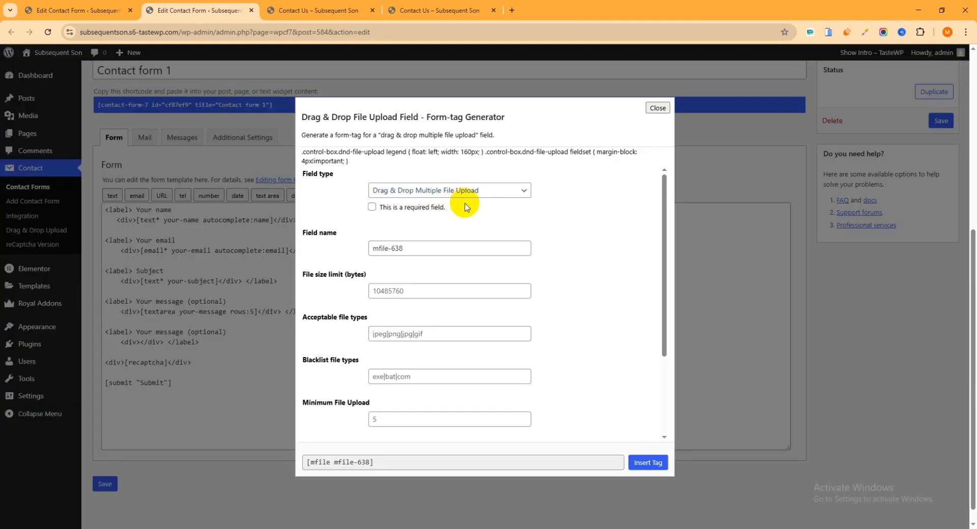
scroll(462, 204, "down", 1)
scroll(463, 206, "up", 1)
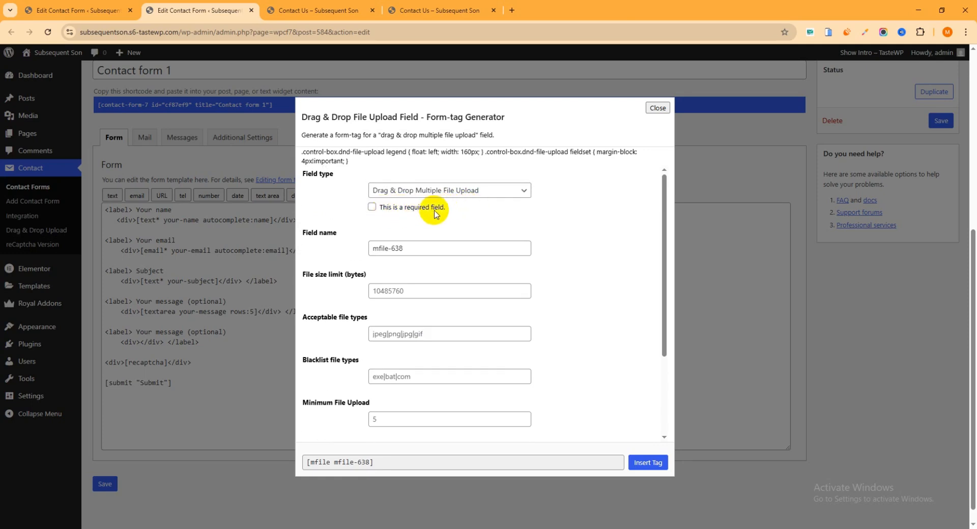
left_click(373, 212)
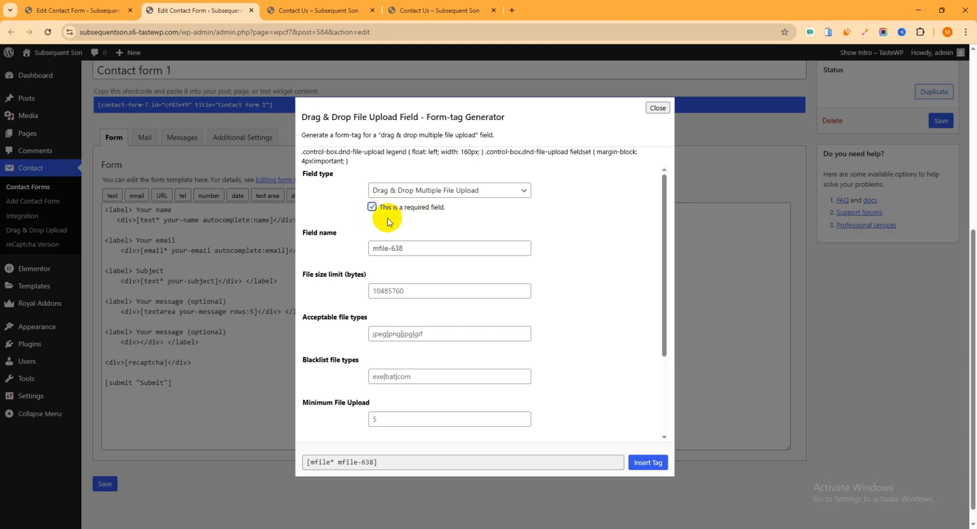
left_click(377, 211)
left_click(378, 210)
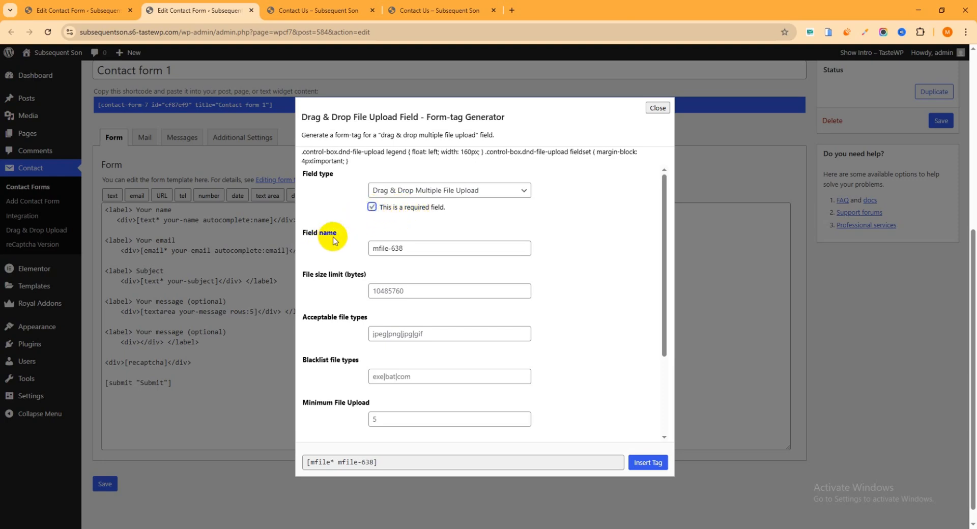
- Review the upload tag's field name, file size limit, file type and minimum file upload options
scroll(425, 246, "down", 1)
scroll(421, 234, "up", 1)
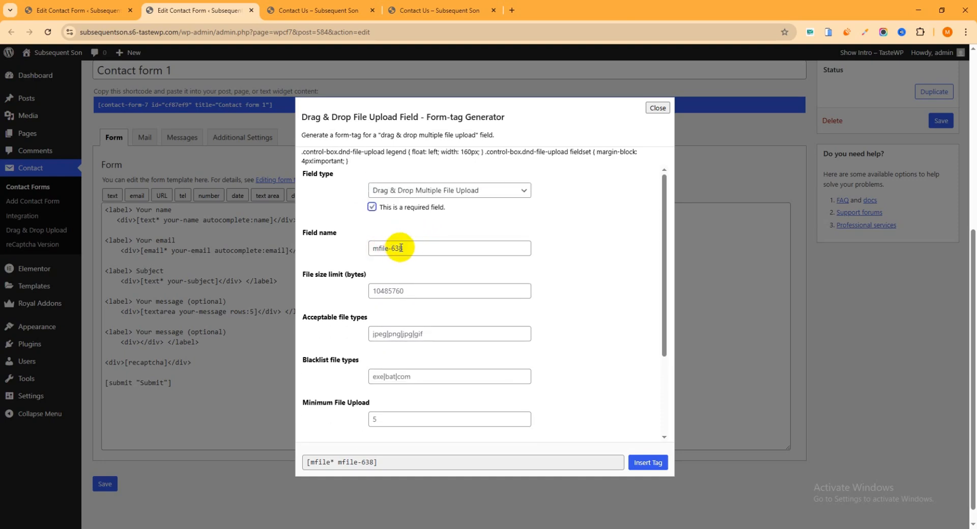
left_click(413, 249)
left_click_drag(412, 249, 355, 246)
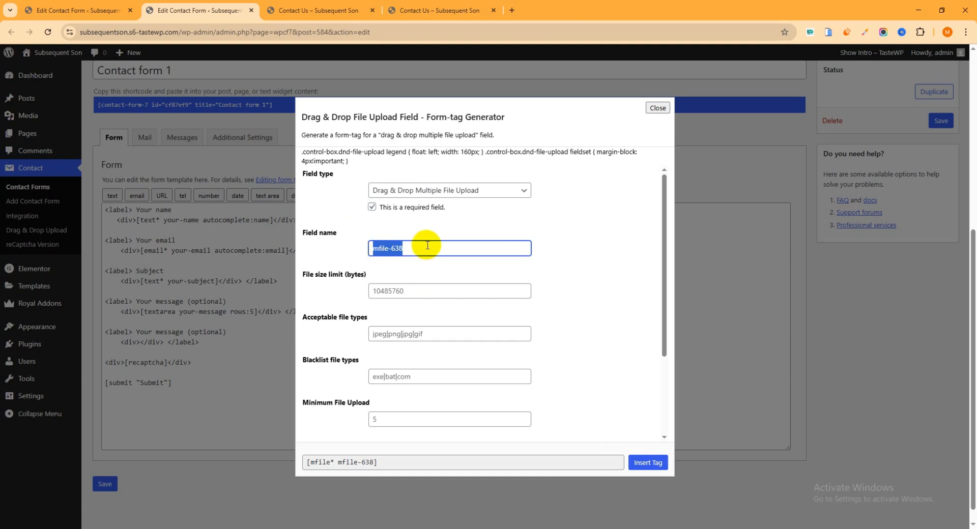
left_click(430, 285)
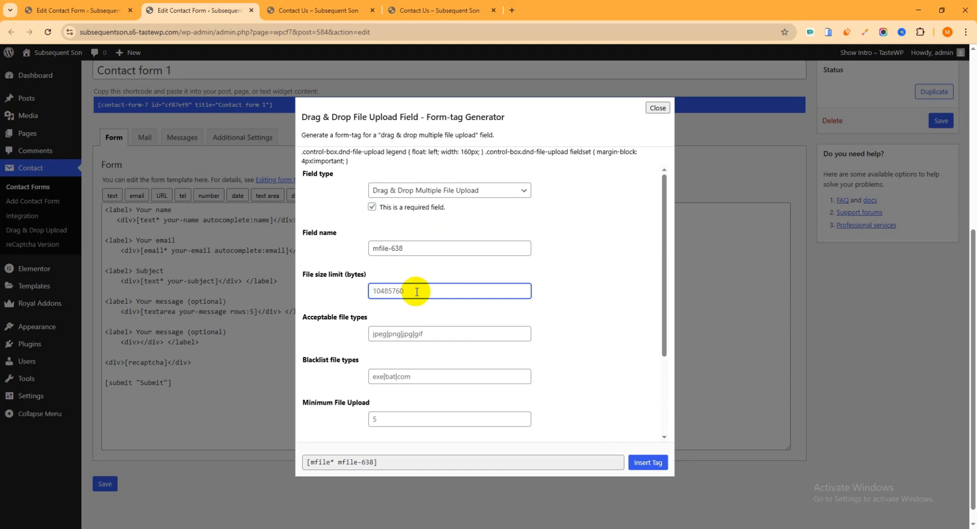
scroll(434, 286, "down", 1)
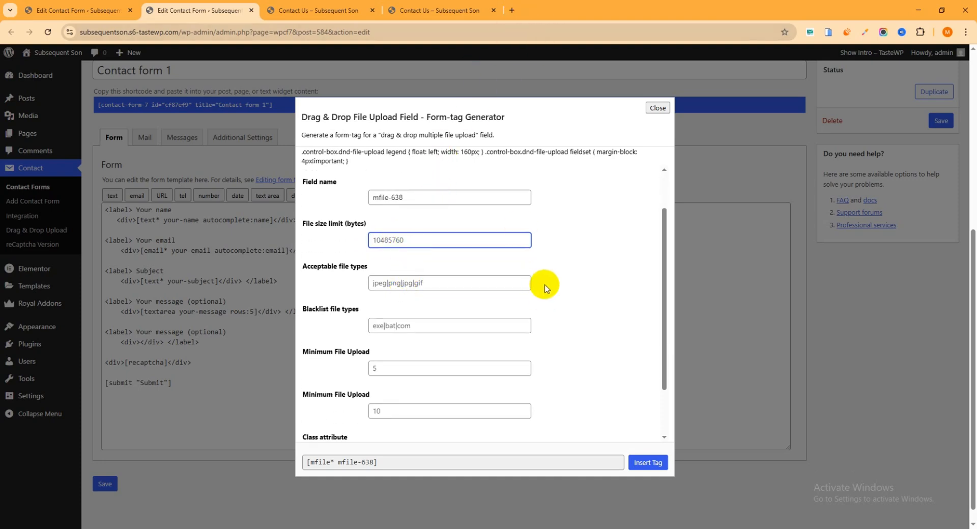
- Open the gbmb.org MB to Bytes converter in a new browser tab and convert 10 megabytes to bytes
left_click(514, 13)
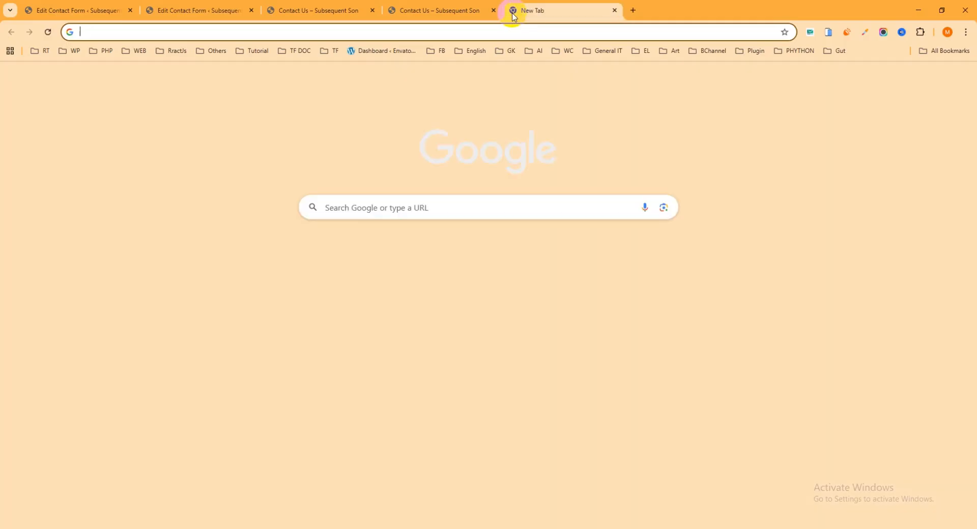
type("mb")
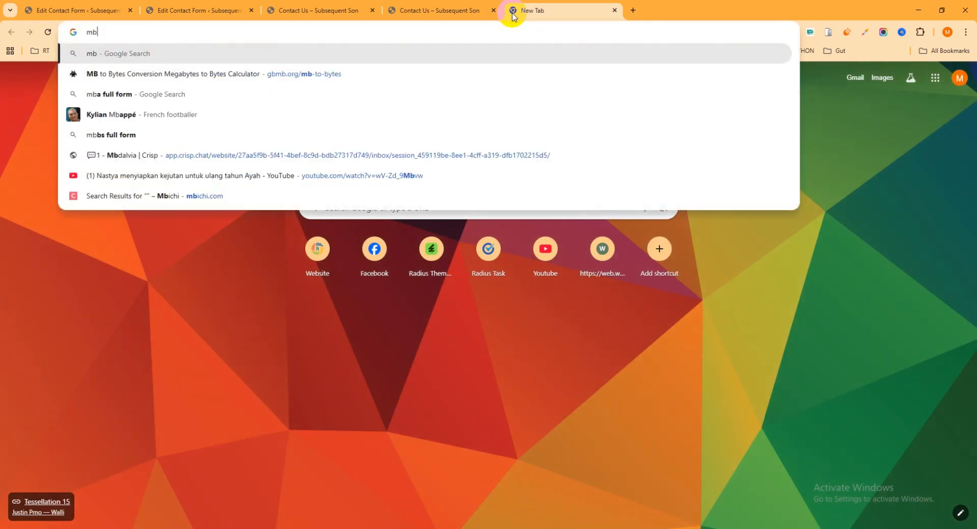
left_click(303, 74)
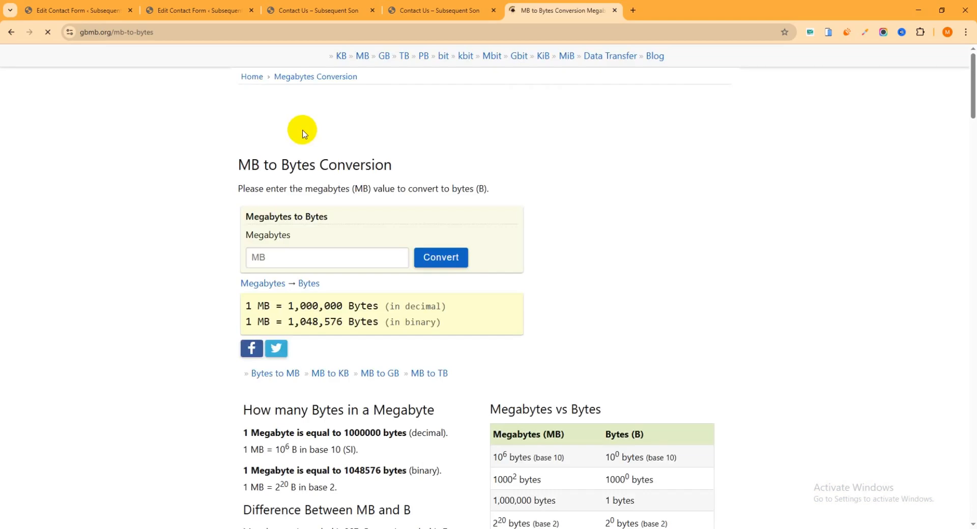
left_click(288, 198)
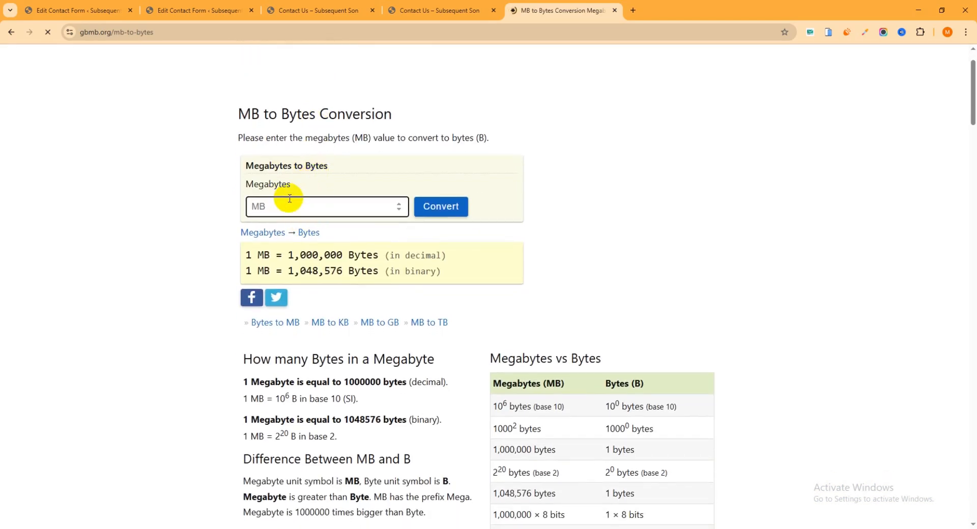
type("10")
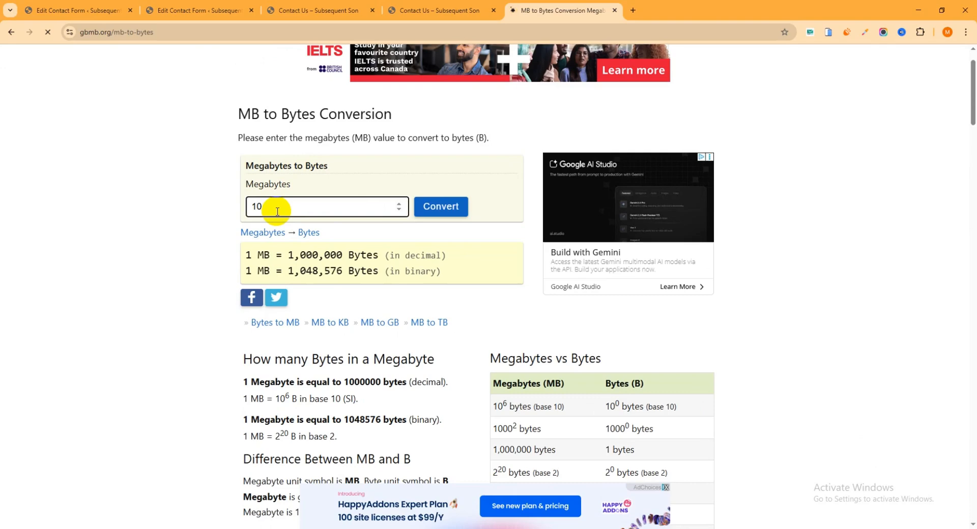
left_click(436, 205)
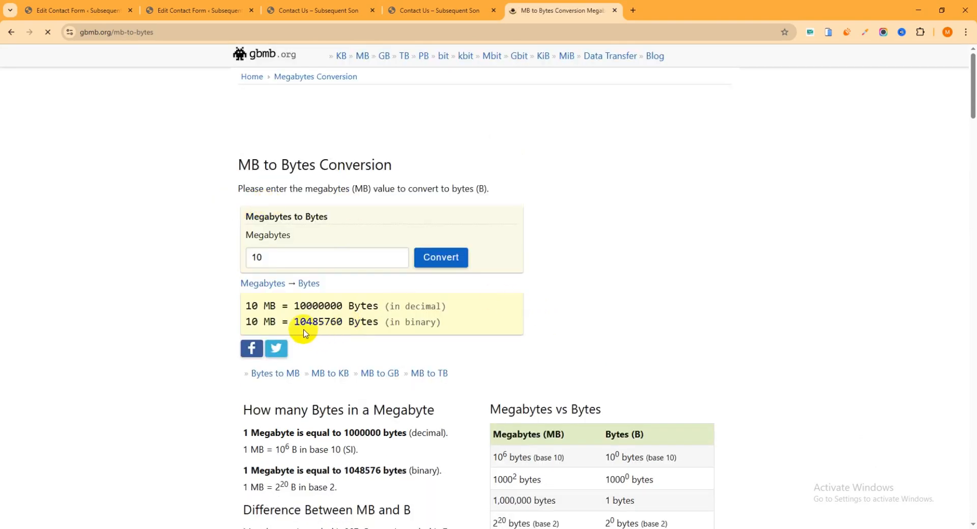
- Copy the binary conversion result and set the upload tag's file size limit to 10485760 bytes
left_click_drag(294, 322, 345, 323)
key("ctrl+c")
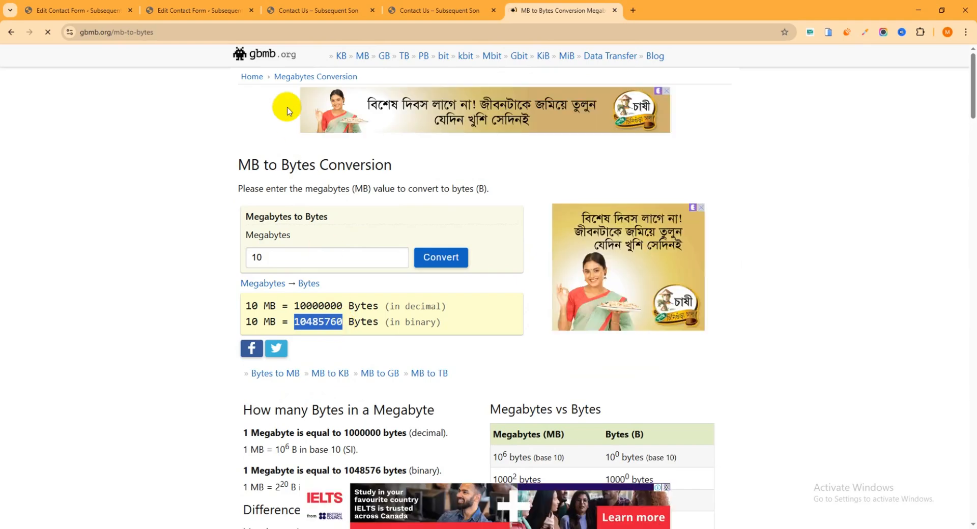
left_click(199, 10)
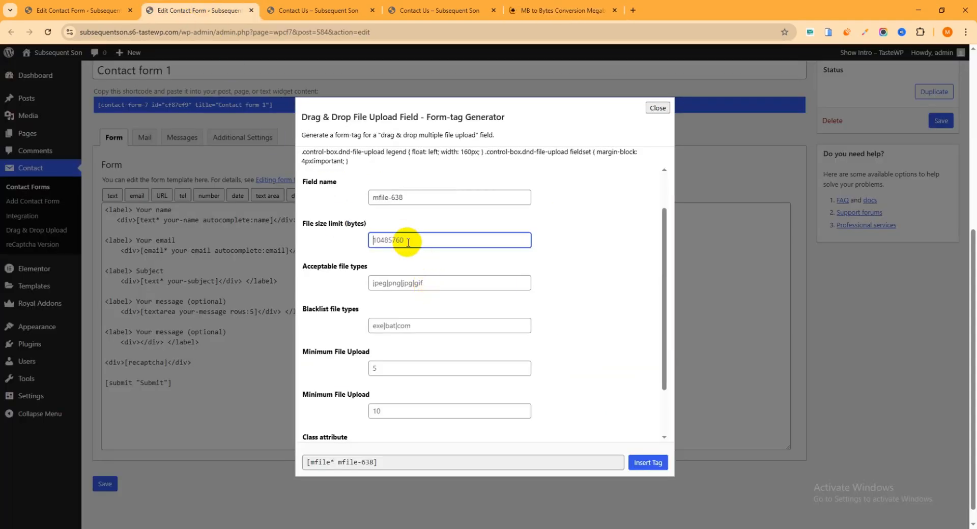
key("ctrl+v")
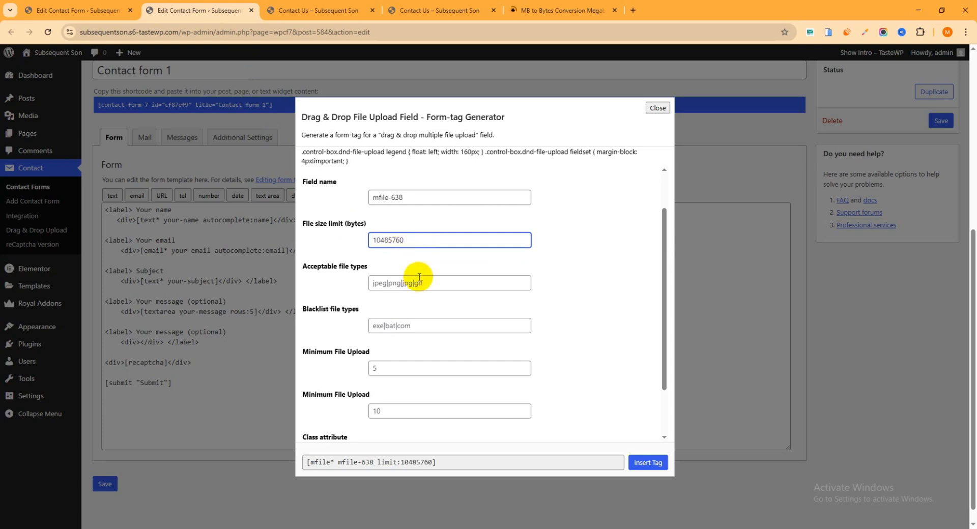
left_click_drag(410, 242, 382, 242)
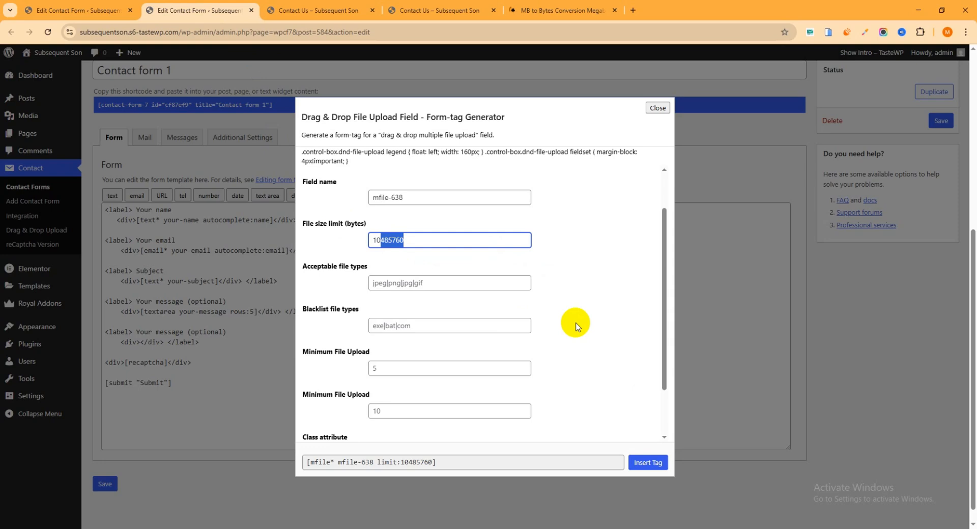
- Set the upload tag's acceptable file types to jpg|jpge|png|pdf|docx
scroll(575, 324, "down", 1)
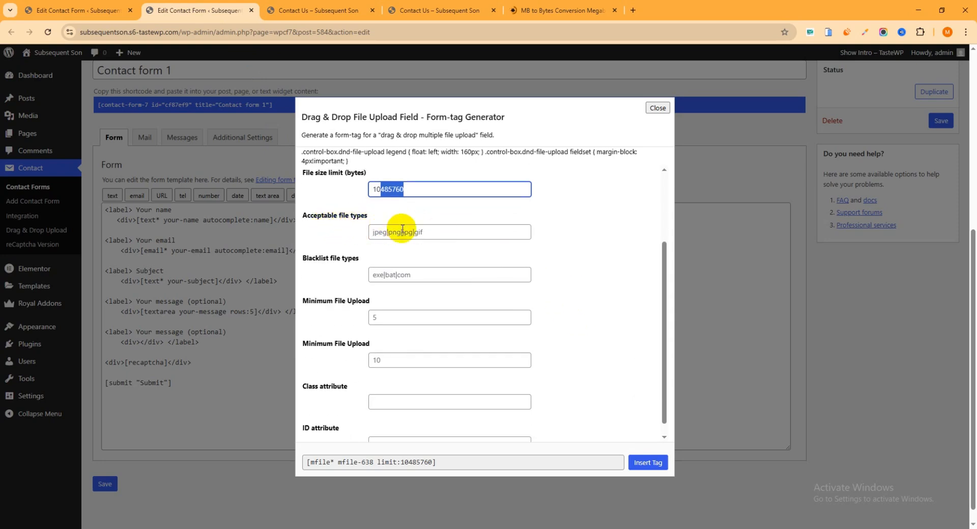
left_click(444, 233)
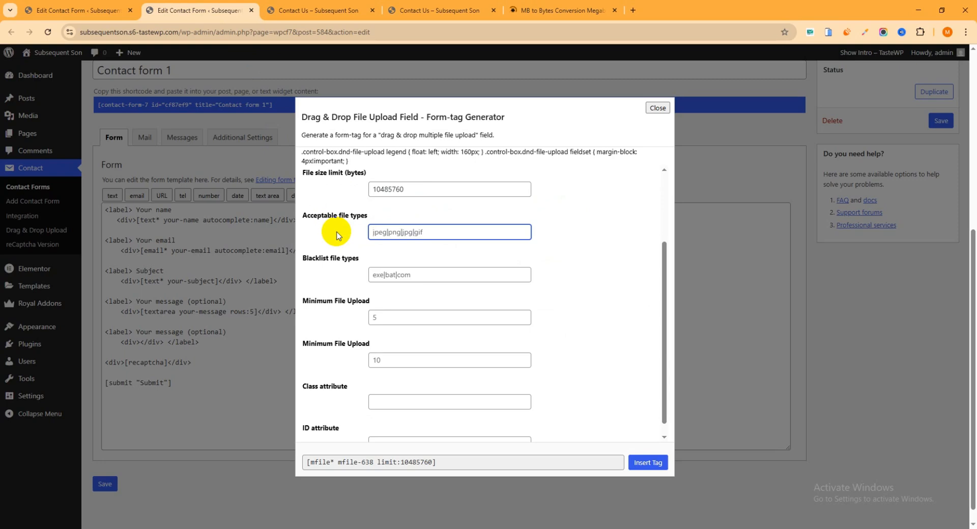
type("p")
key("BackSpace")
type("jpg|jpge|png|pdf|docx")
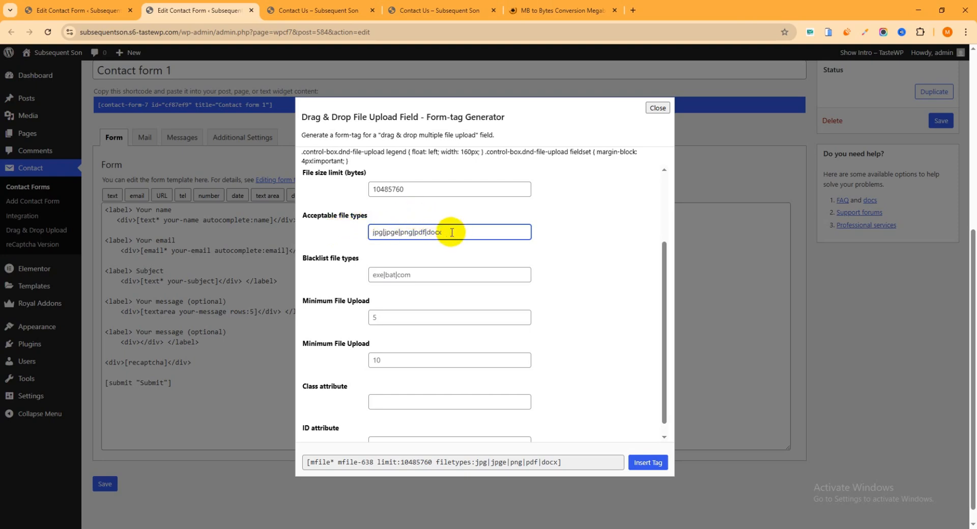
- Set the first Minimum File Upload value to 3, insert the tag into the form template and save the form
scroll(436, 227, "down", 1)
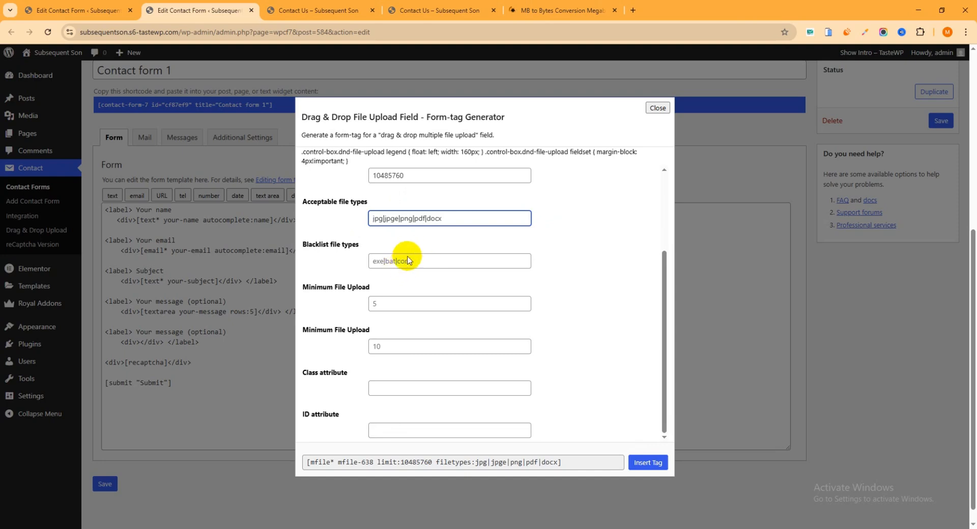
scroll(407, 259, "down", 1)
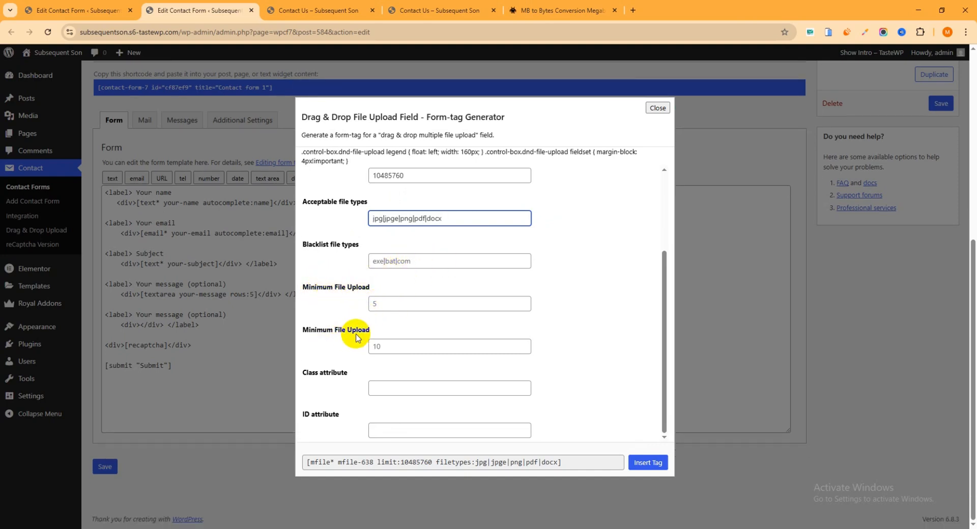
left_click(384, 304)
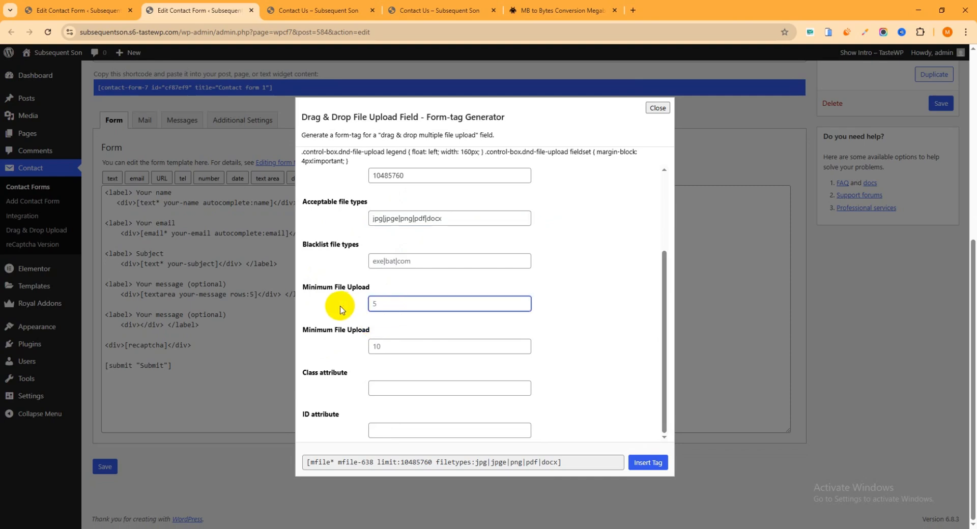
type("3")
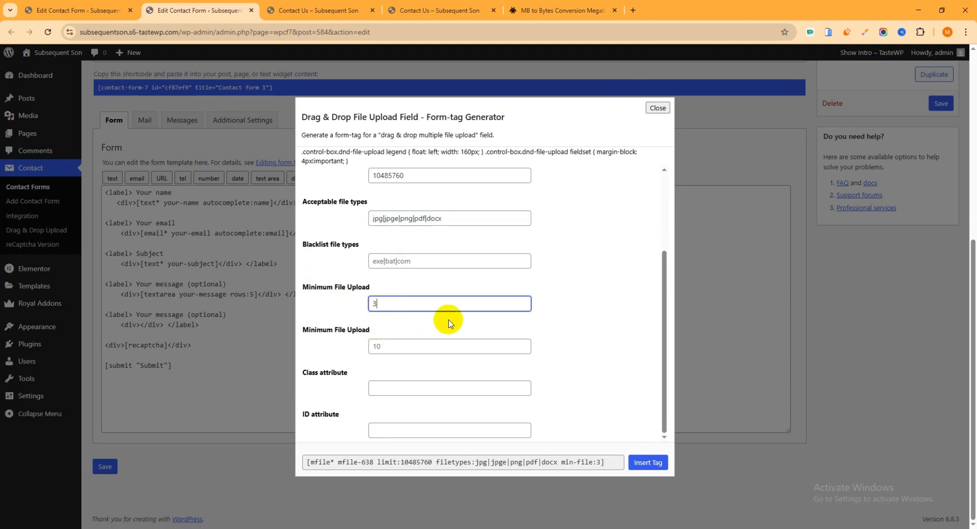
left_click(649, 463)
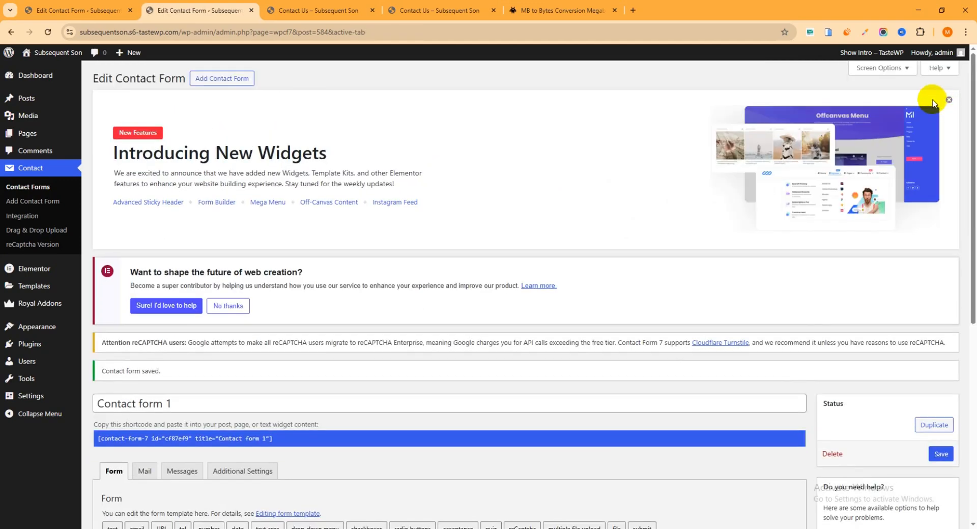
- Add the [mfile-638] mail-tag to the main mail template's file attachments and save the contact form
scroll(349, 196, "down", 3)
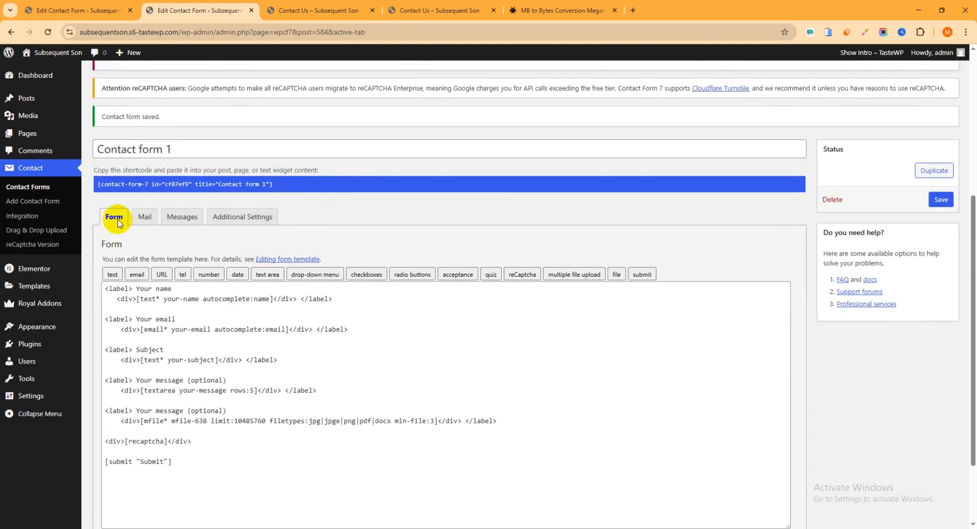
left_click(147, 220)
scroll(351, 246, "down", 2)
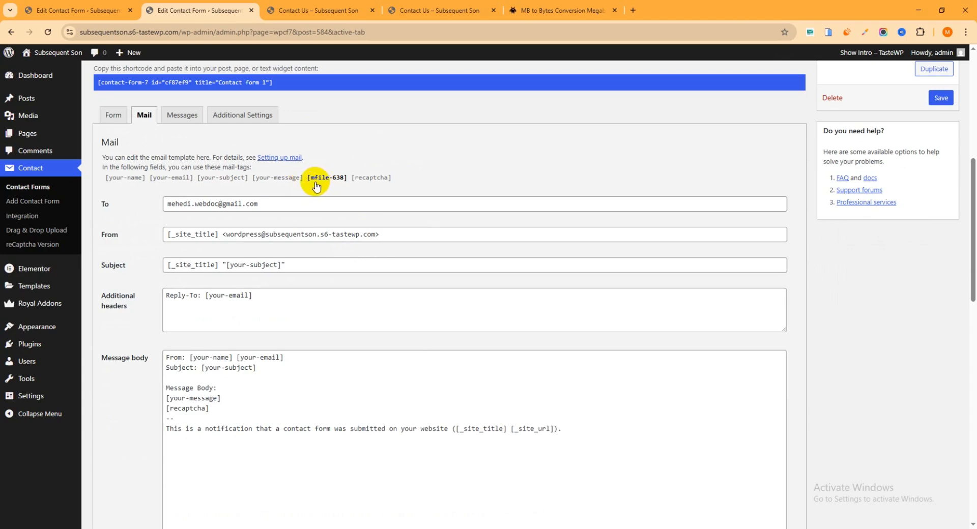
left_click(112, 115)
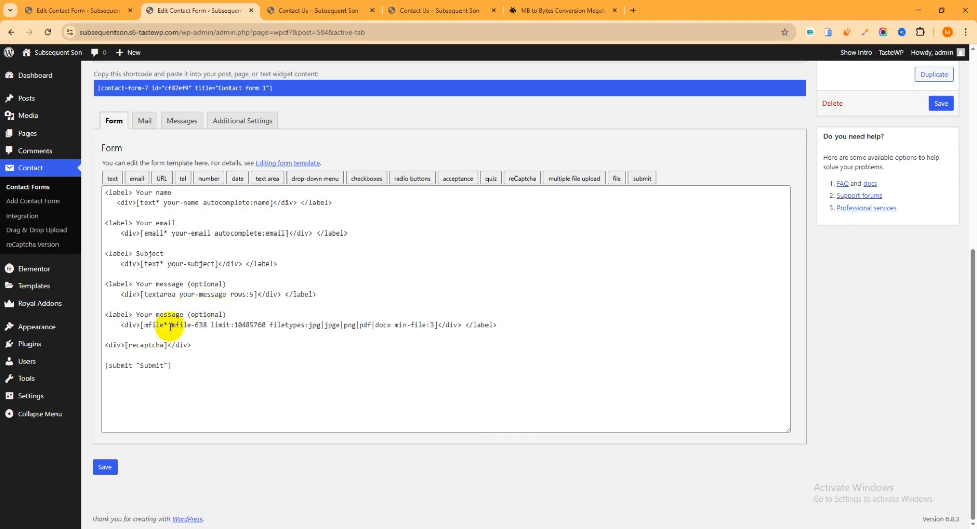
left_click_drag(172, 326, 207, 326)
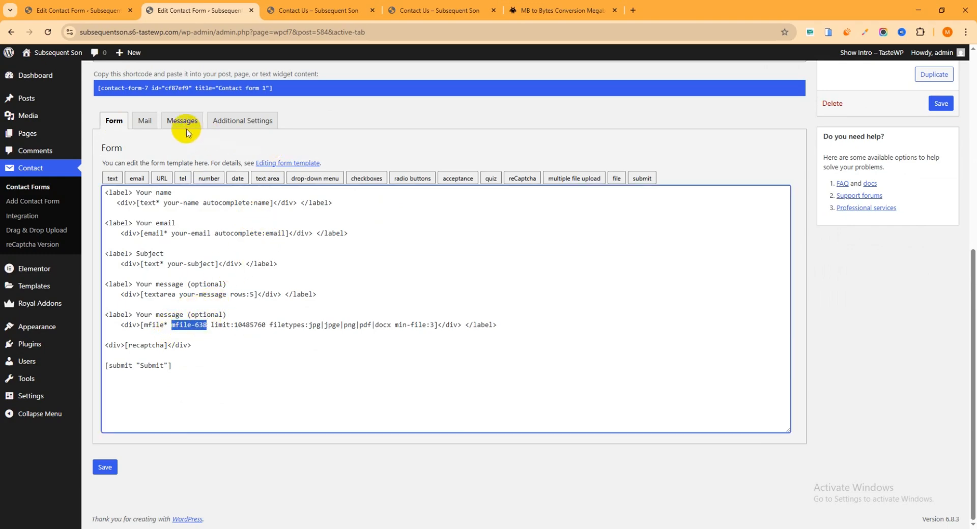
left_click(144, 121)
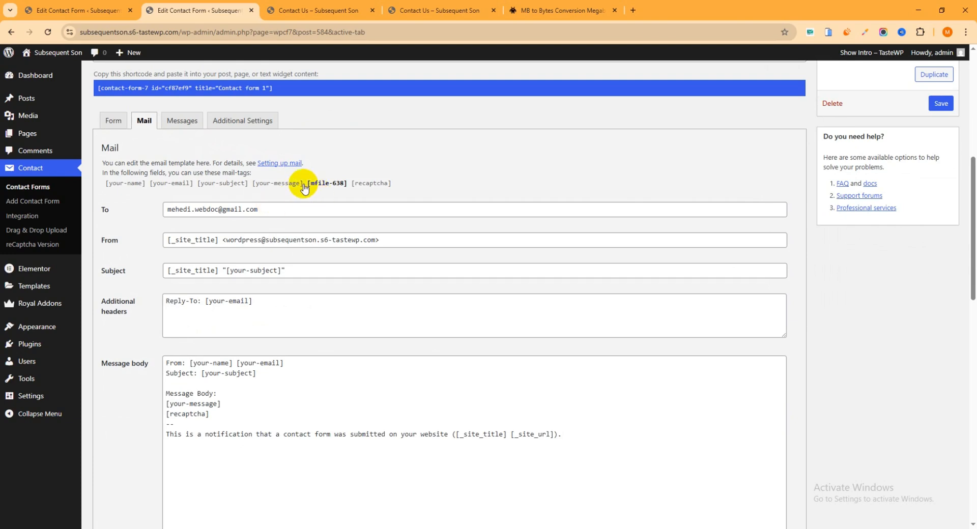
left_click_drag(305, 186, 349, 186)
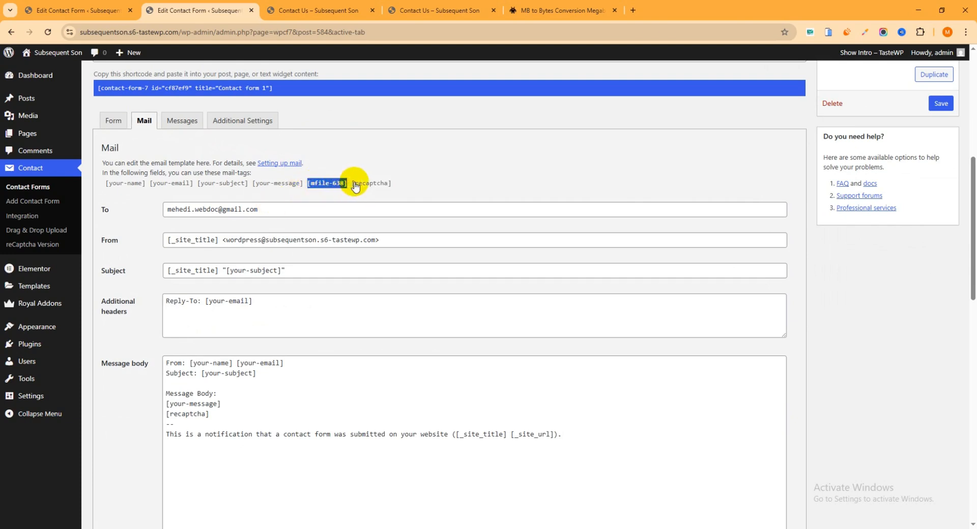
scroll(351, 276, "down", 5)
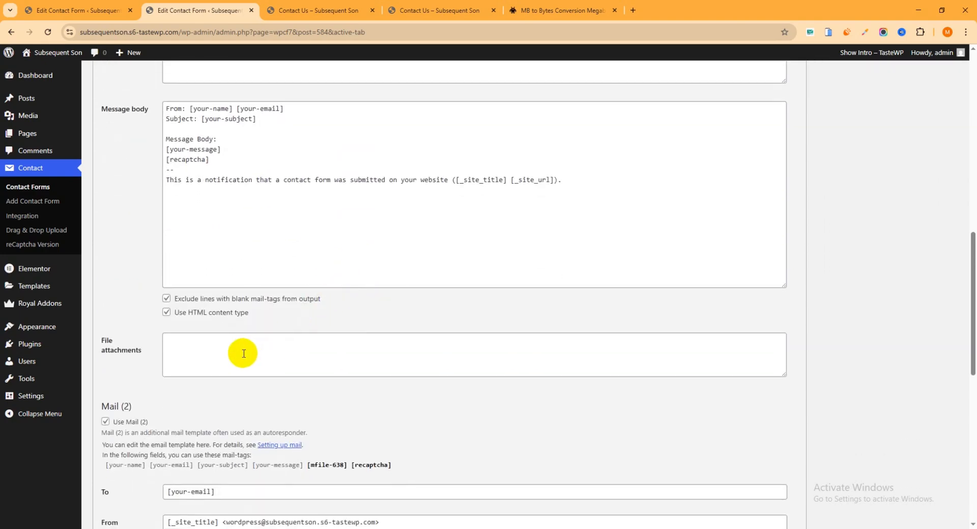
left_click(233, 343)
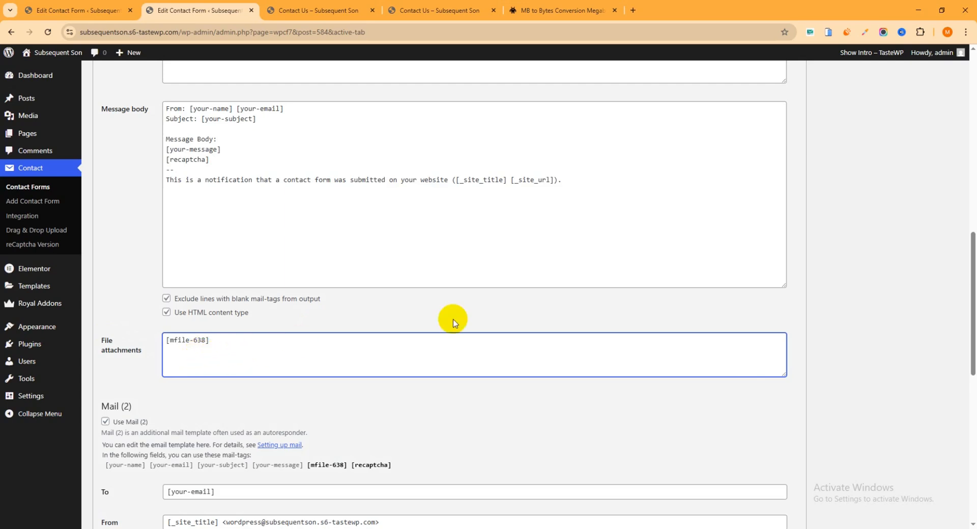
scroll(810, 239, "up", 10)
scroll(822, 232, "up", 1)
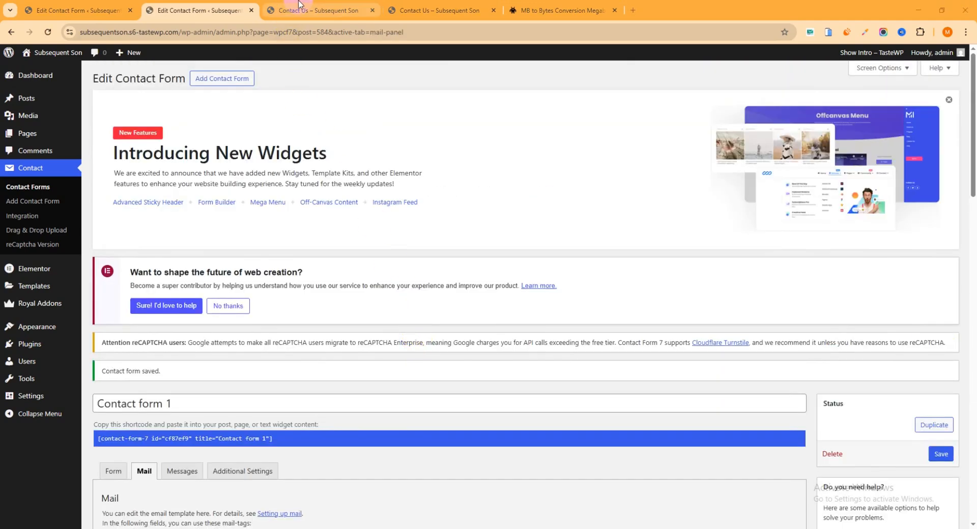
- Reload the live Contact Us page and check the form's drag-and-drop upload area
left_click(307, 10)
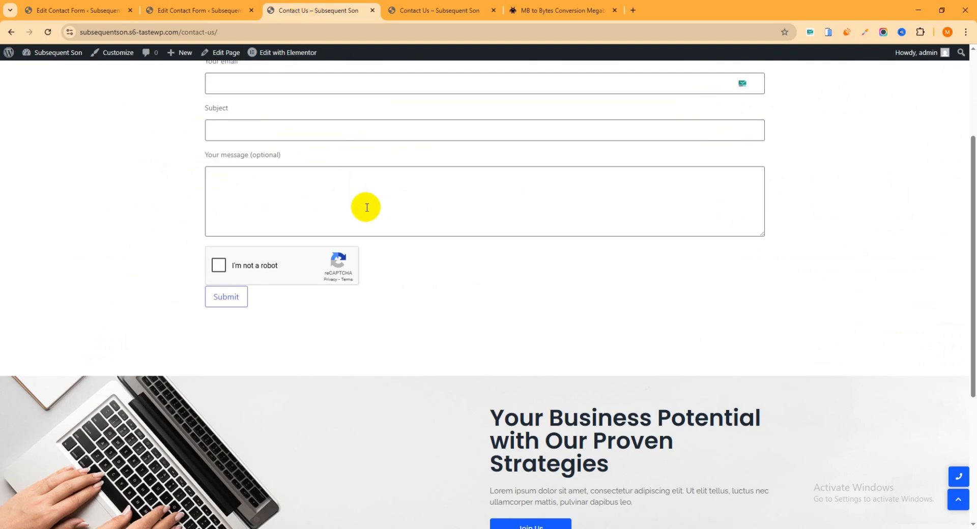
scroll(367, 207, "up", 3)
left_click(48, 32)
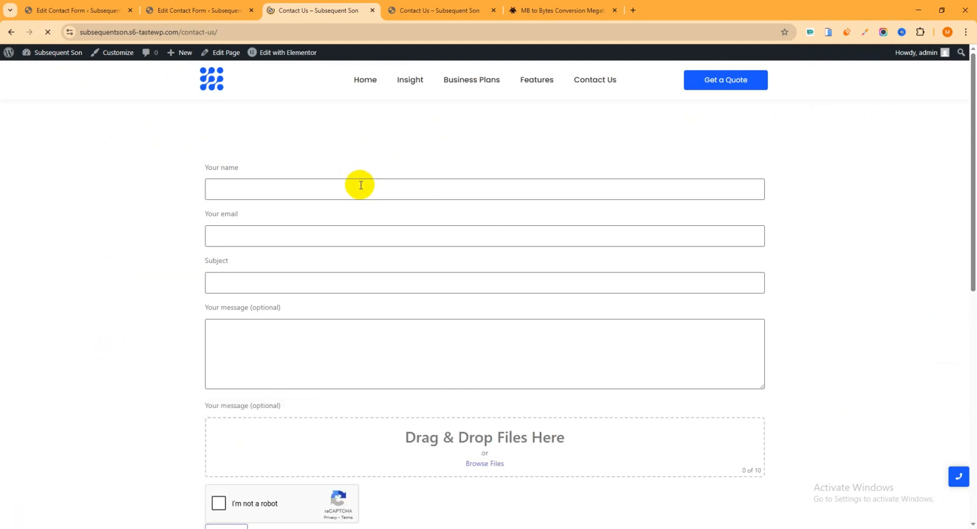
scroll(361, 186, "down", 3)
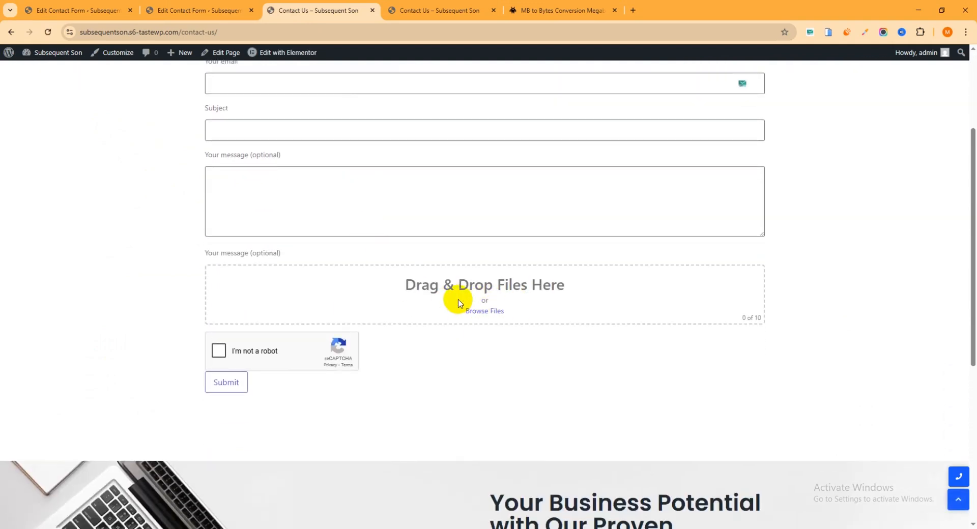
scroll(560, 290, "up", 2)
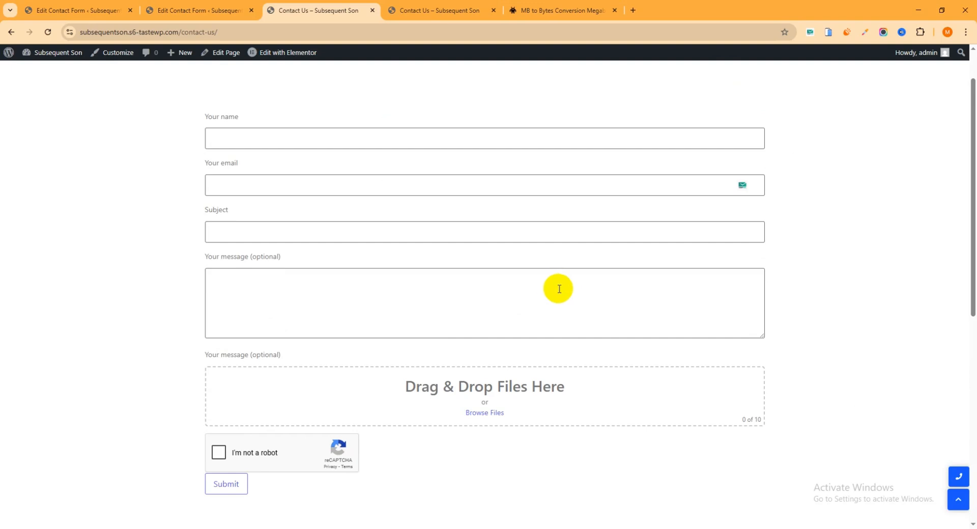
- Fill in the sender's name and e-mail on the contact form, with the subject "I want to purchase your service"
left_click(242, 134)
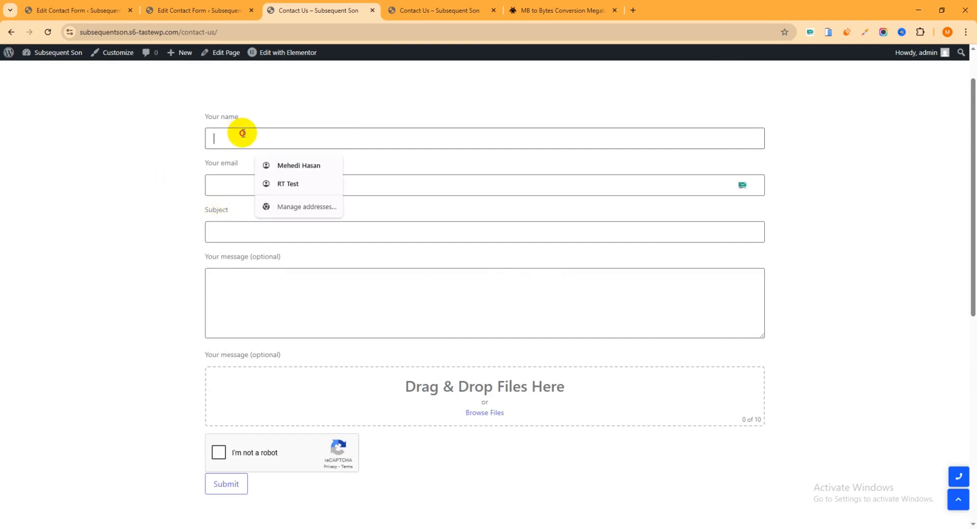
left_click(278, 163)
left_click(255, 182)
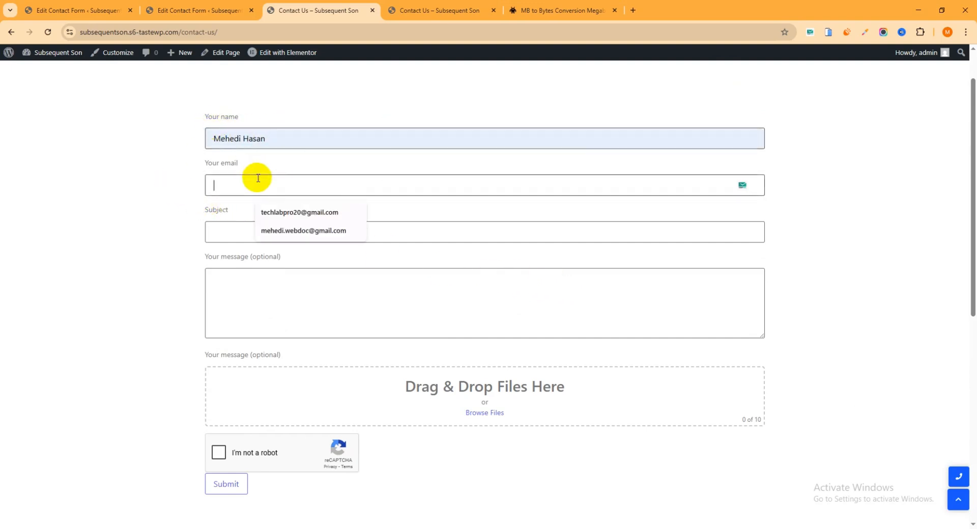
left_click(288, 214)
left_click(235, 232)
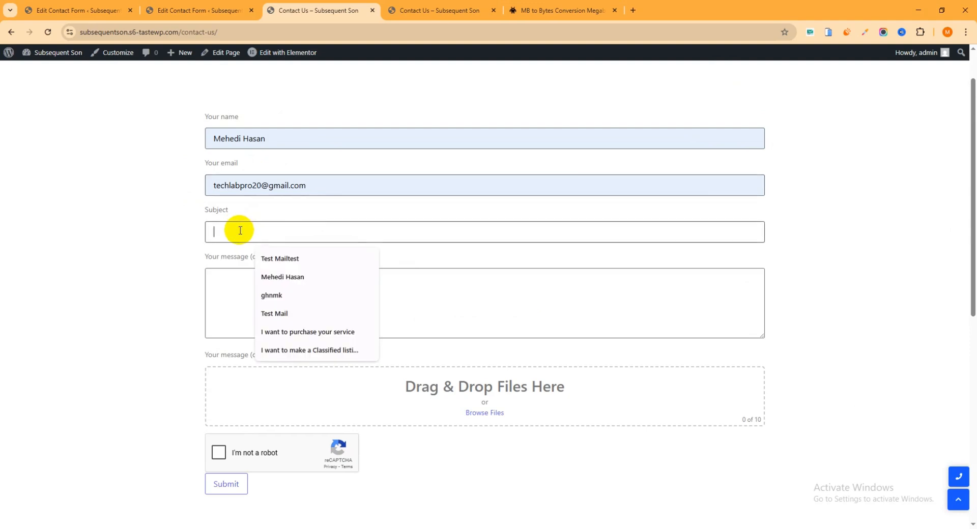
left_click(313, 326)
- Copy the subject text "I want to purchase your service" into the optional message field
left_click_drag(337, 232, 82, 223)
key("ctrl+c")
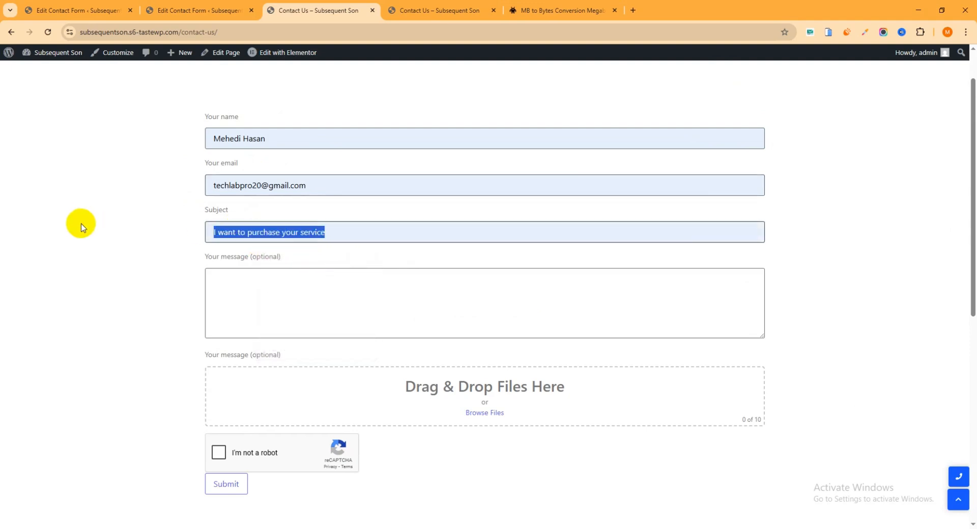
left_click(292, 311)
key("ctrl+v")
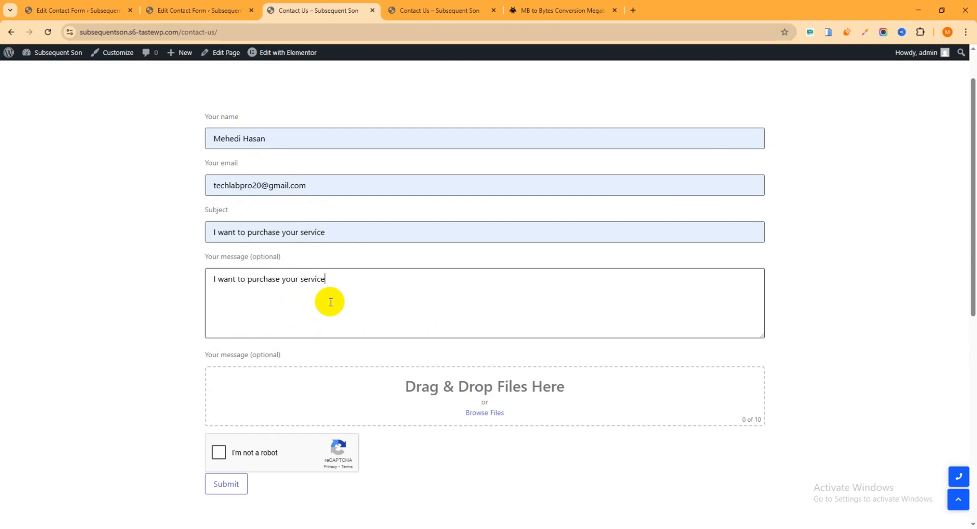
- Attach lifestyle_1-1210x700.jpg, the Galaxy-Fold2 images (1) and (2) and "Fixed contact form 7 not sending email .png" to the form, and submit it
scroll(356, 300, "down", 2)
left_click(483, 312)
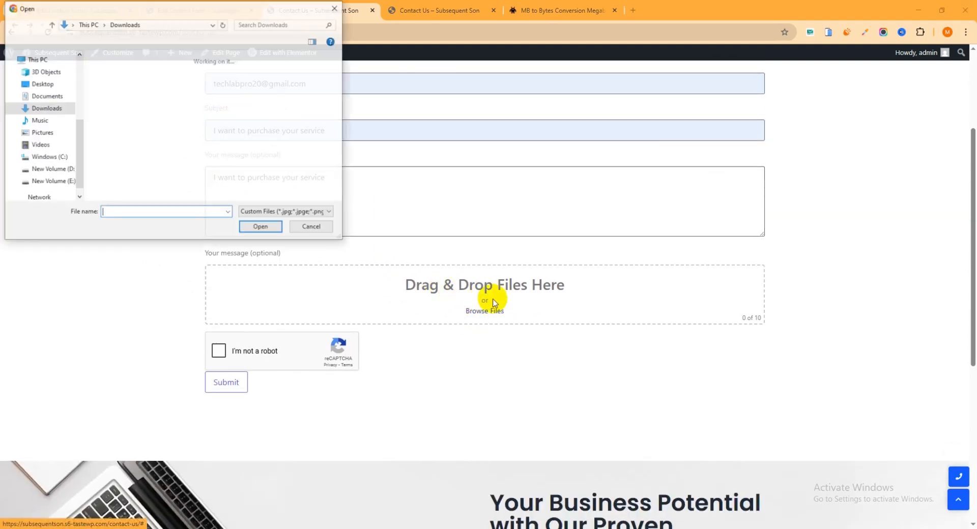
left_click(172, 108)
left_click(239, 102, "ctrl")
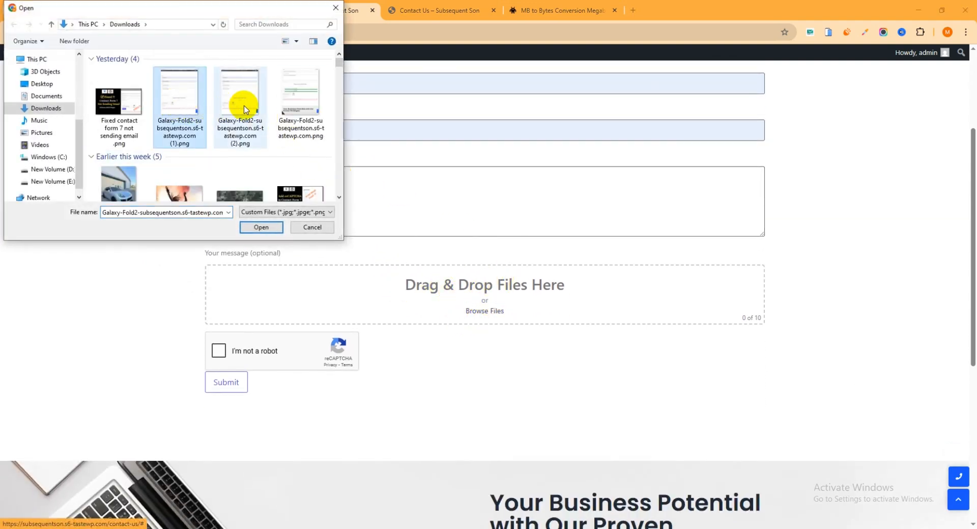
left_click(133, 101, "ctrl")
scroll(293, 147, "down", 2)
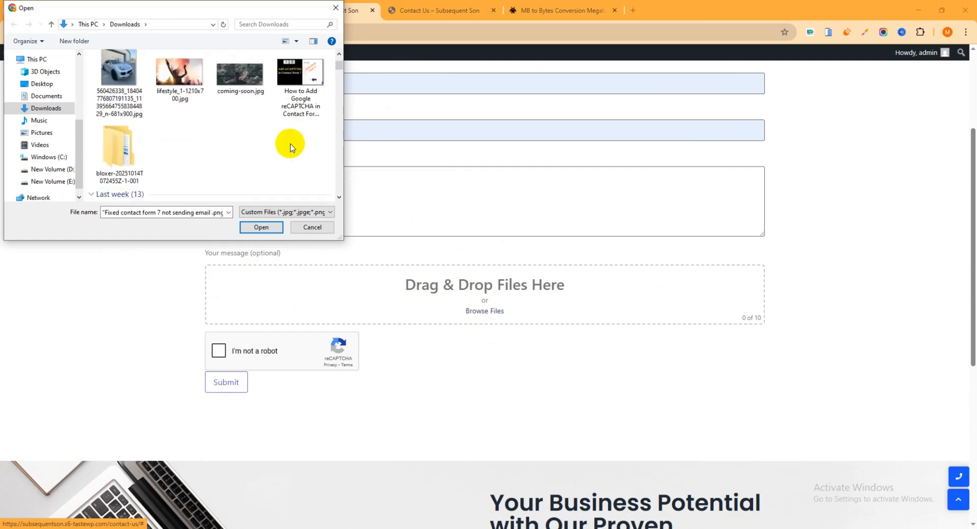
scroll(288, 144, "up", 1)
left_click(181, 104, "ctrl")
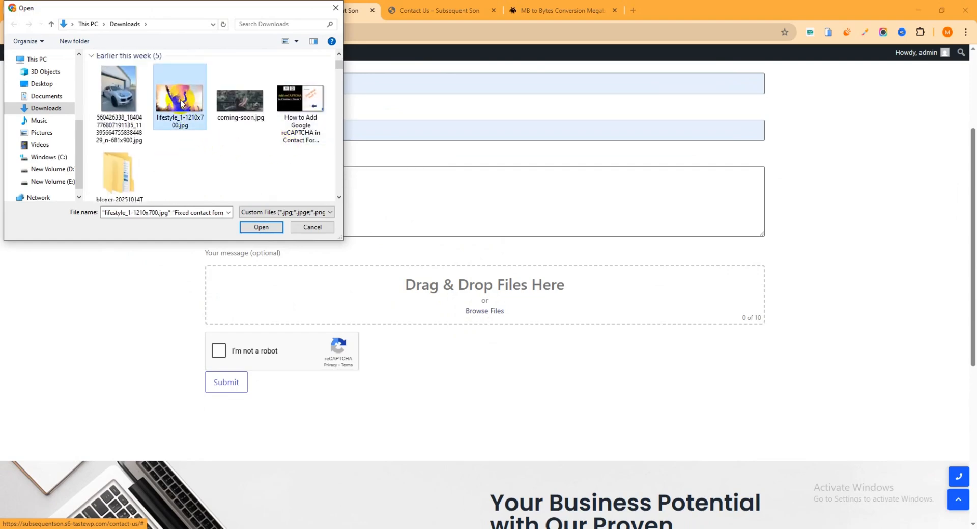
left_click(262, 227)
scroll(443, 239, "down", 2)
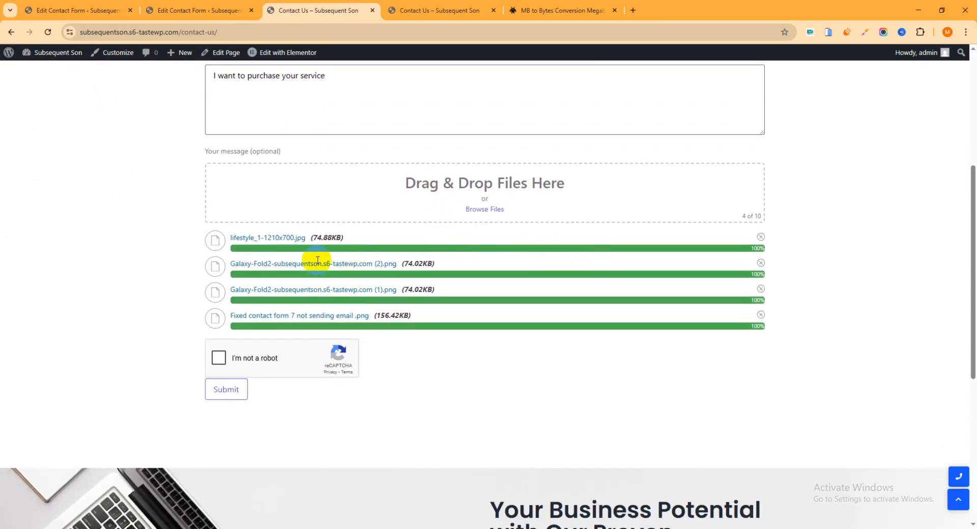
scroll(401, 244, "down", 1)
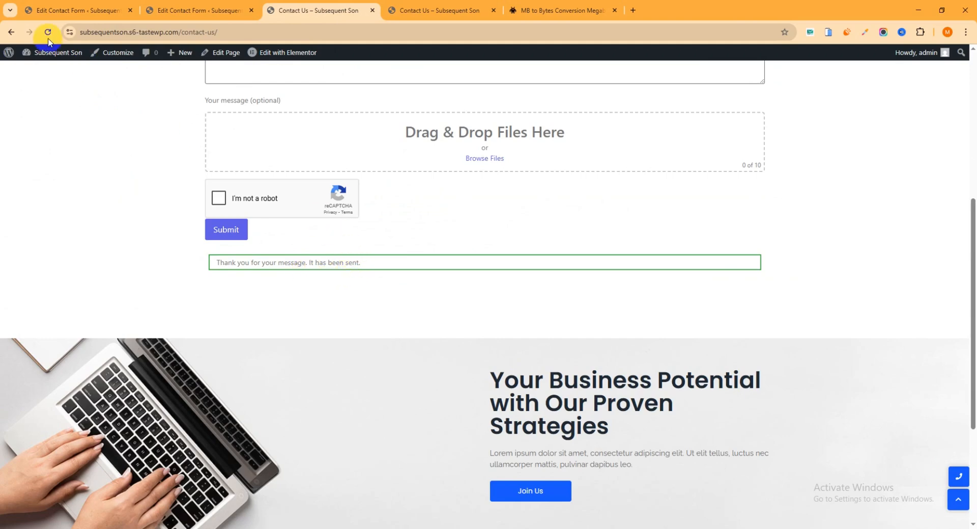
- Check the mail template's recipient address and open the newest "I want to purchase your service" message in that Gmail inbox to examine its attachments
left_click(88, 11)
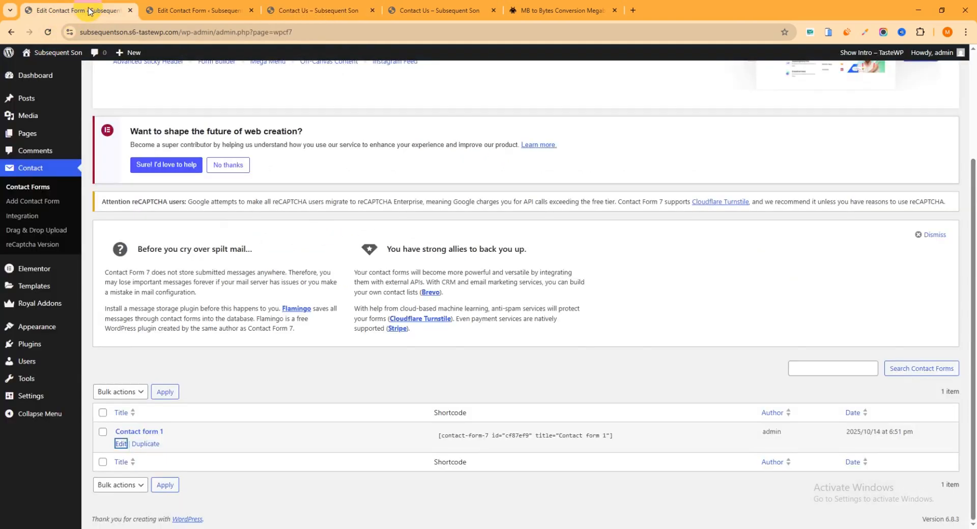
left_click(198, 10)
scroll(175, 343, "down", 3)
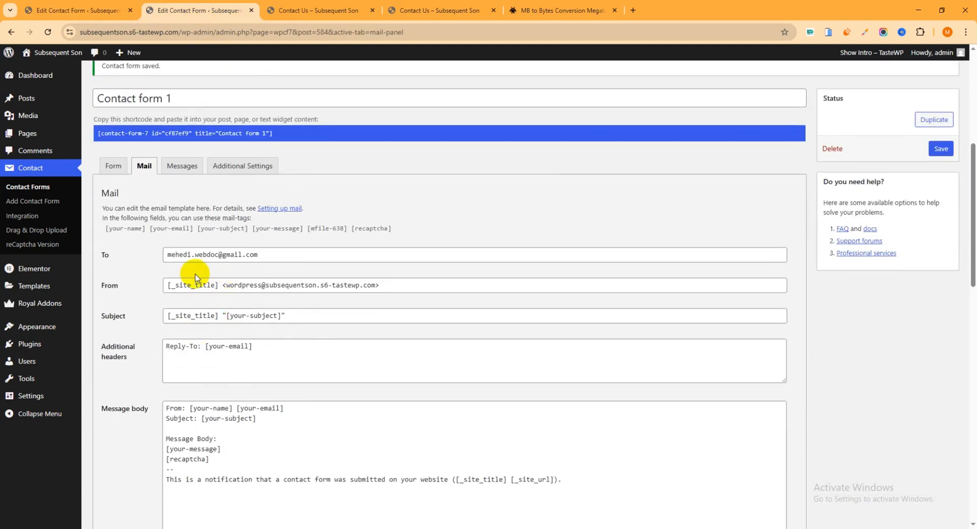
left_click_drag(262, 254, 168, 258)
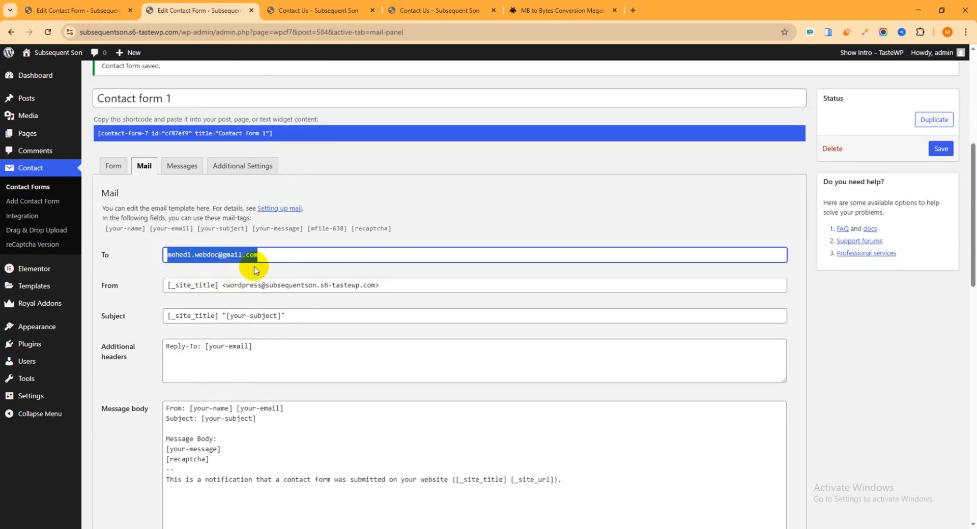
left_click(633, 11)
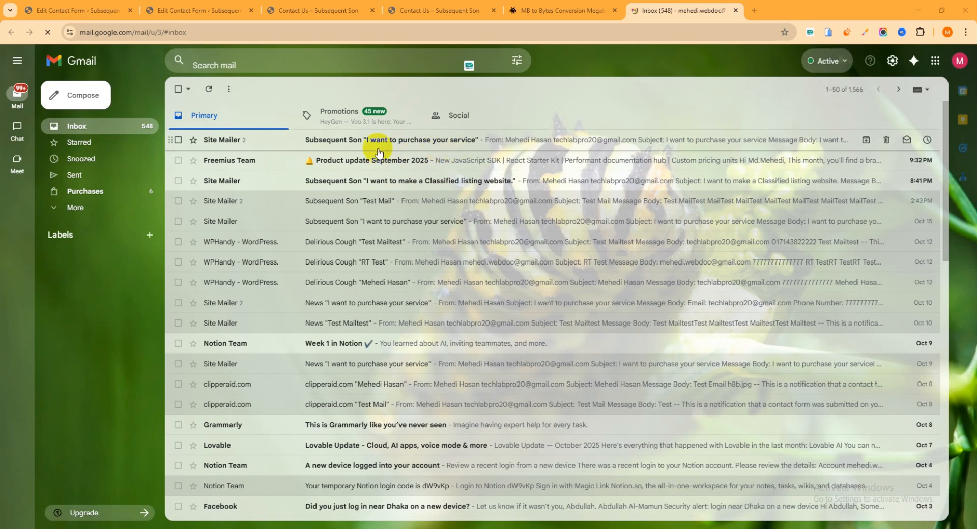
left_click(425, 140)
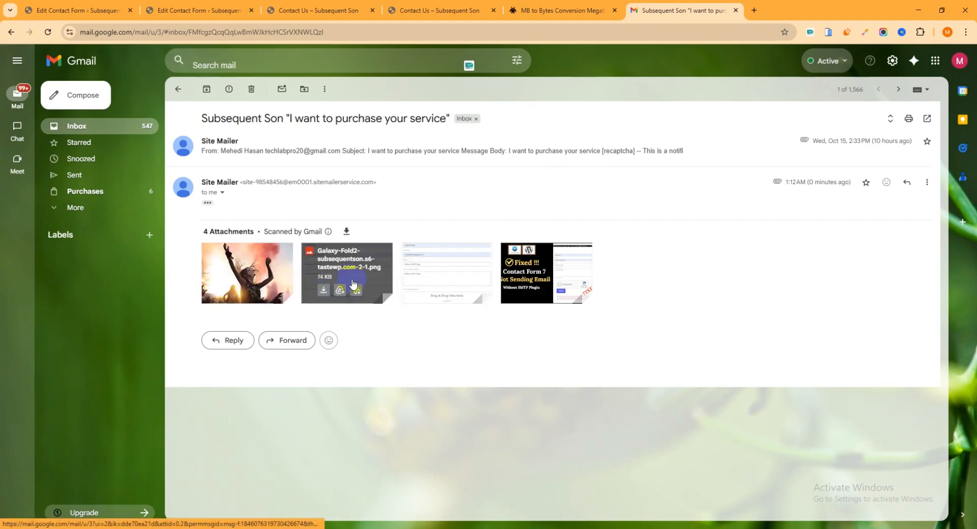
- Return to the live Contact Us page and look over the contact form's fields and upload area
left_click(204, 10)
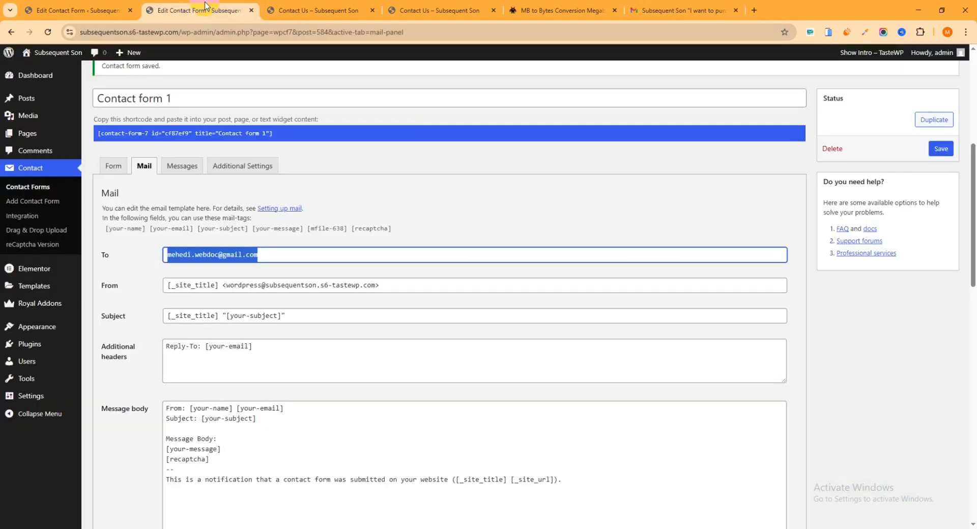
left_click(295, 10)
scroll(415, 255, "up", 1)
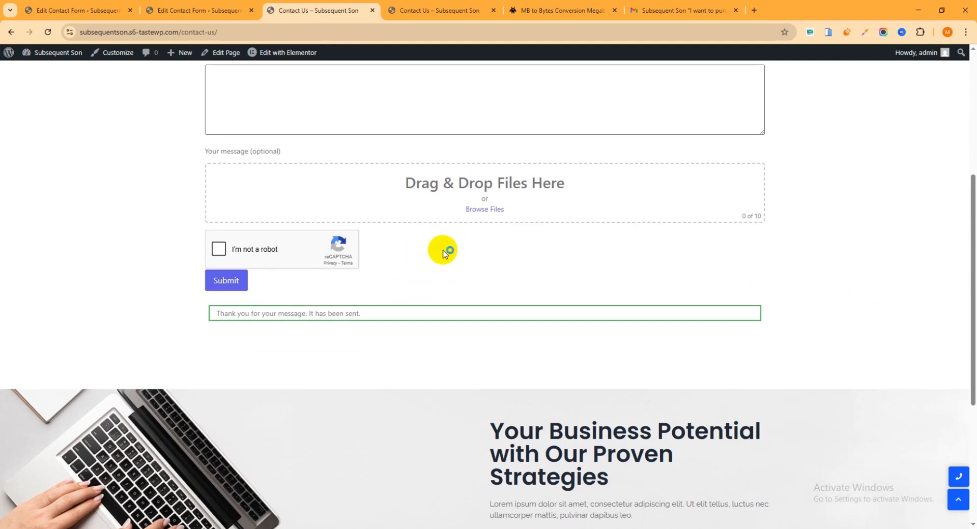
scroll(442, 249, "up", 3)
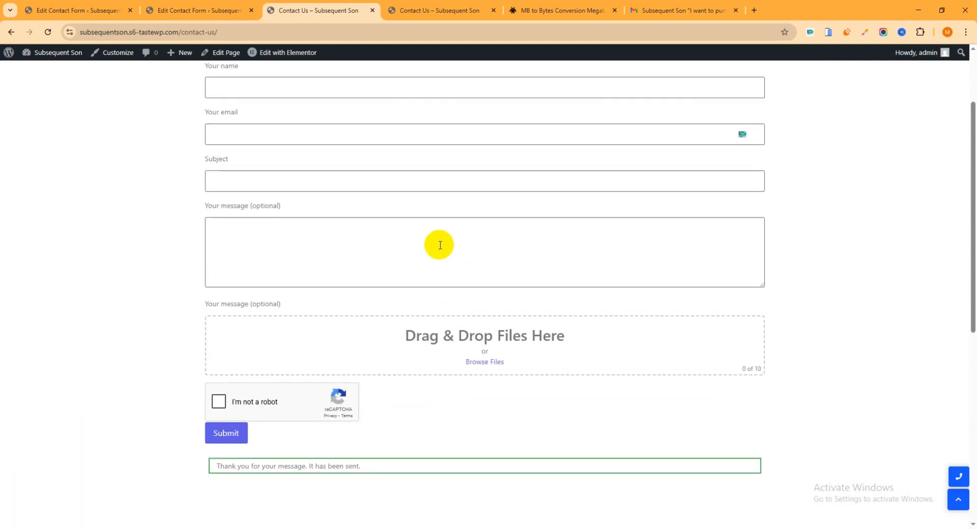